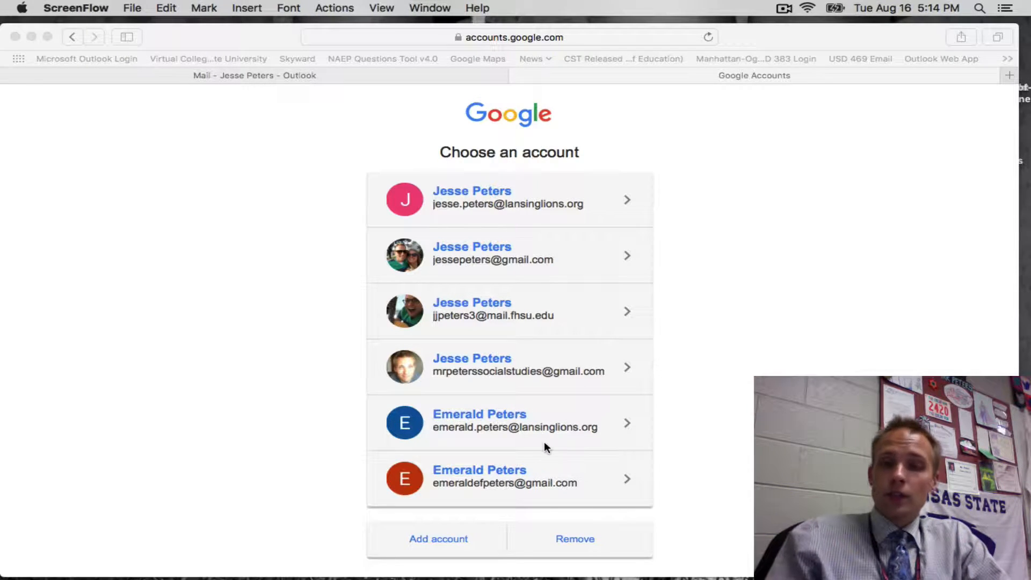
Step: Open Google Drive by signing in with the lansinglions.org school account of the first listed user
click(757, 306)
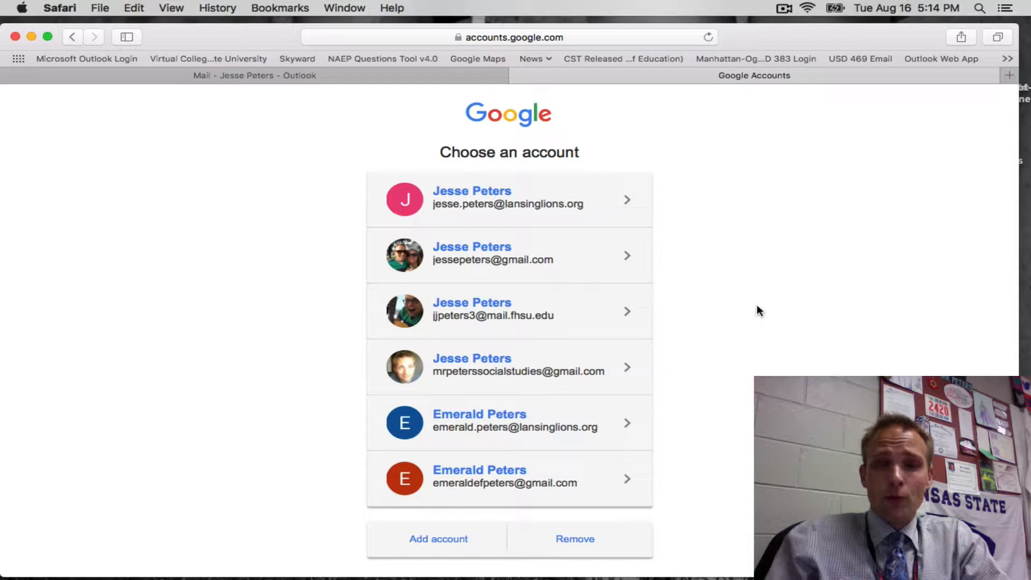
click(569, 218)
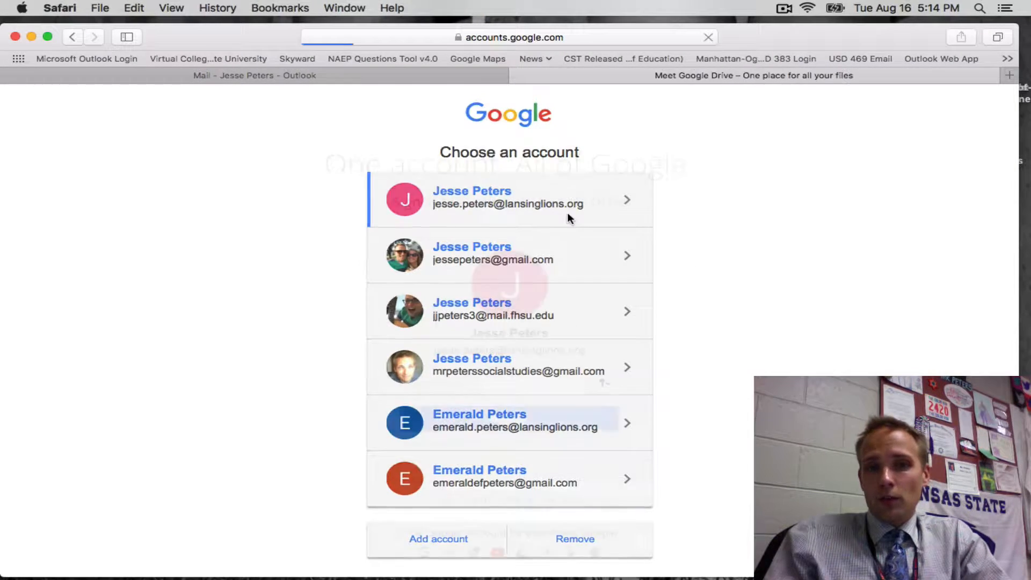
click(514, 420)
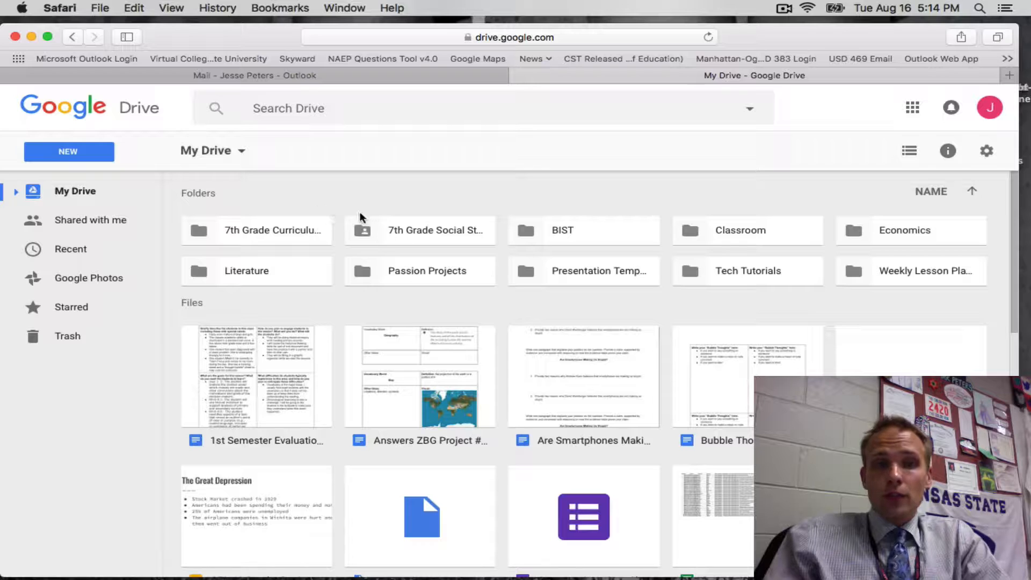
Step: Create a new blank Google Forms form from My Drive
click(74, 152)
mouse_move(96, 320)
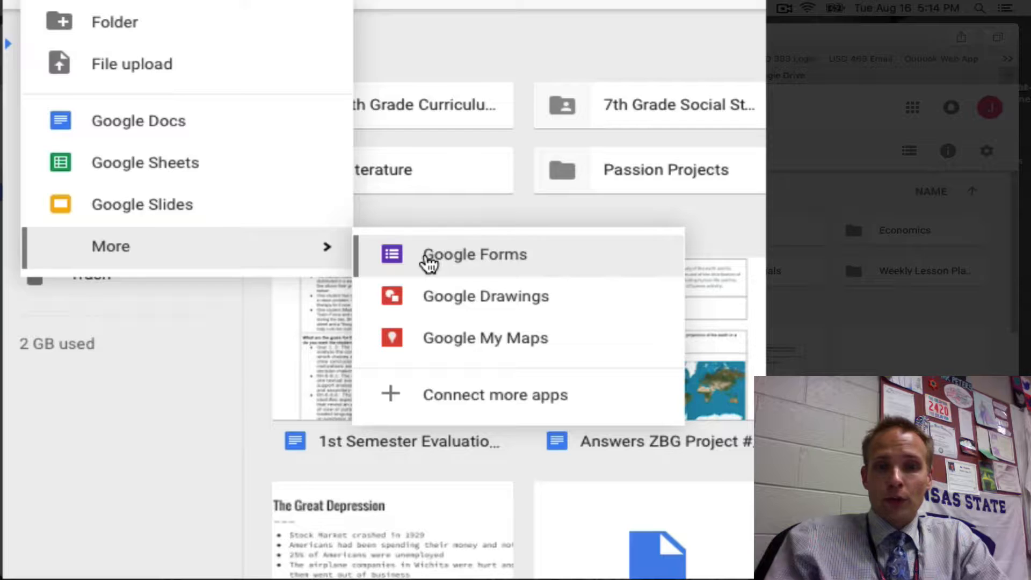
click(278, 326)
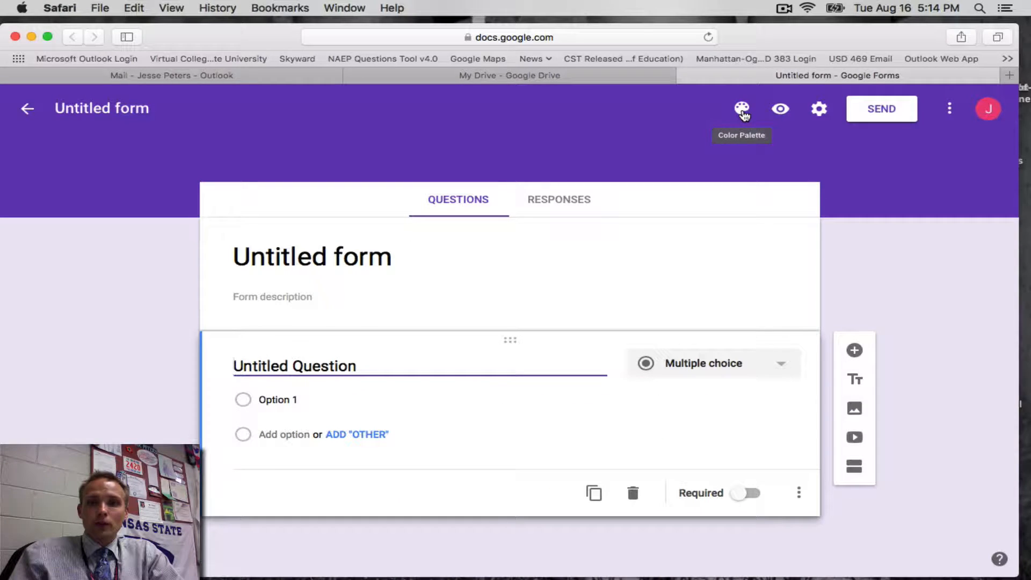
Step: Try lime green and orange as the form's theme colour, and settle on dark indigo blue
click(742, 111)
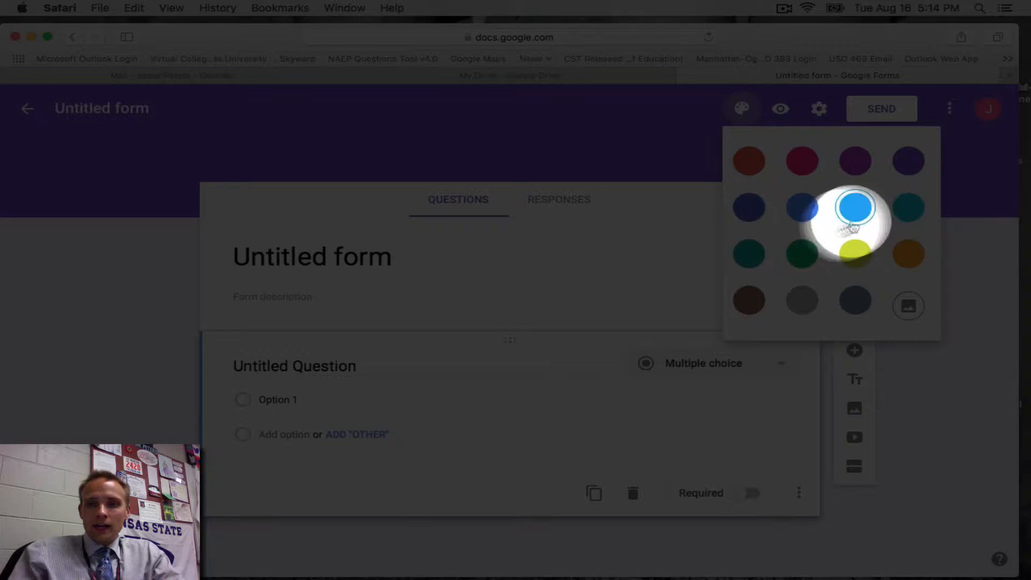
click(853, 256)
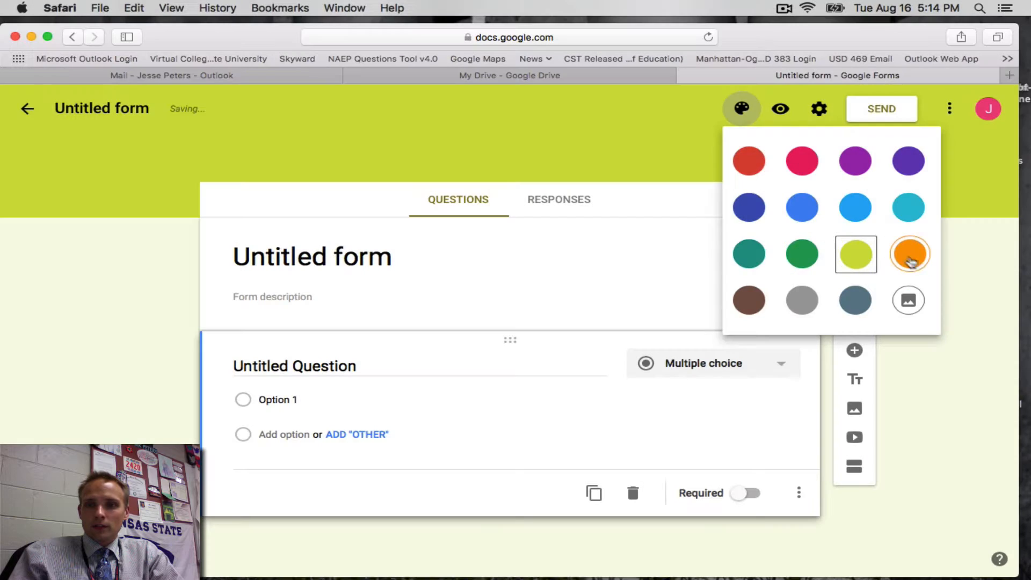
click(909, 255)
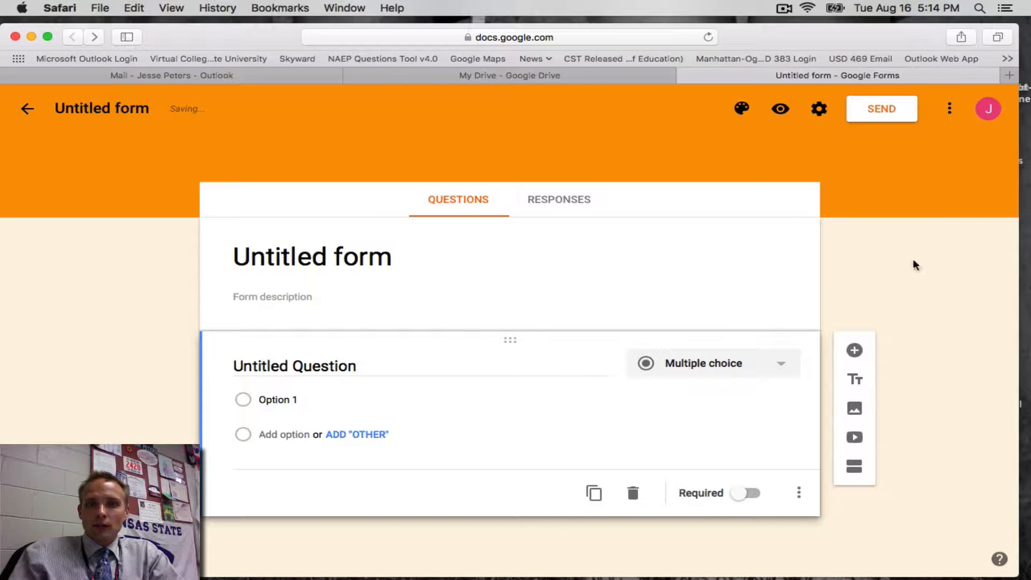
click(741, 109)
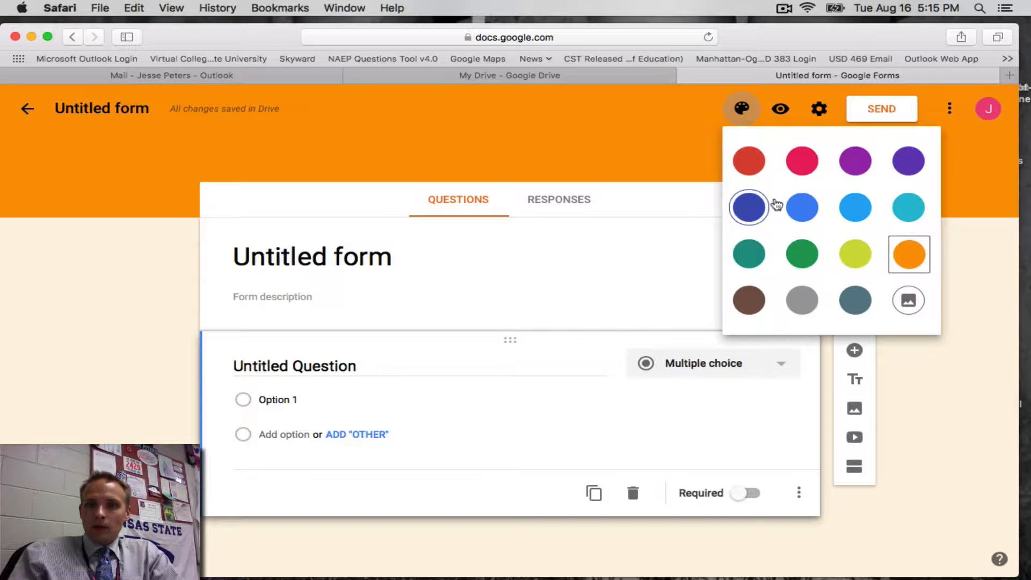
click(761, 209)
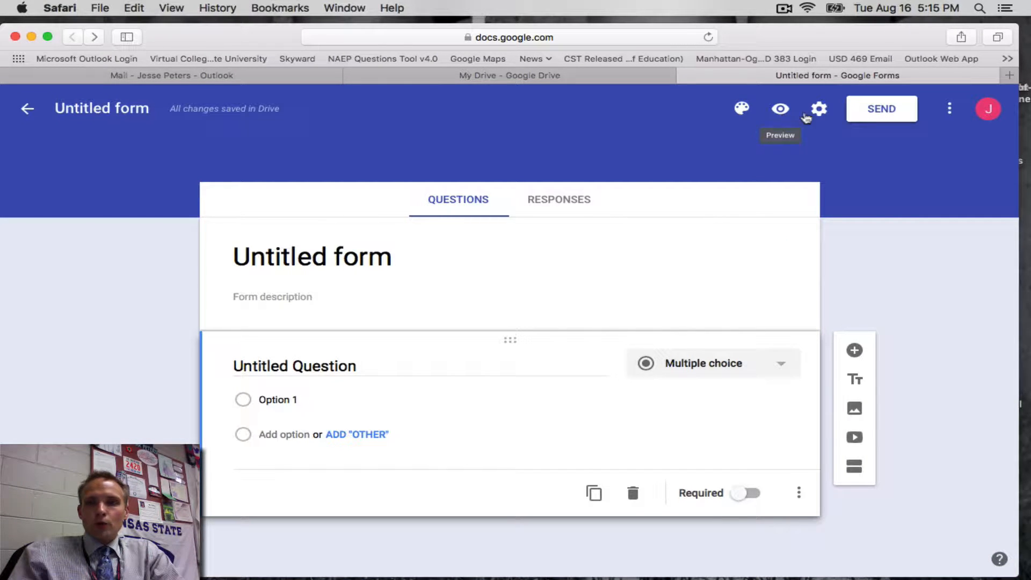
Step: In the form's general settings, collect email addresses, limit respondents to 1 response, and always send response receipts
click(818, 112)
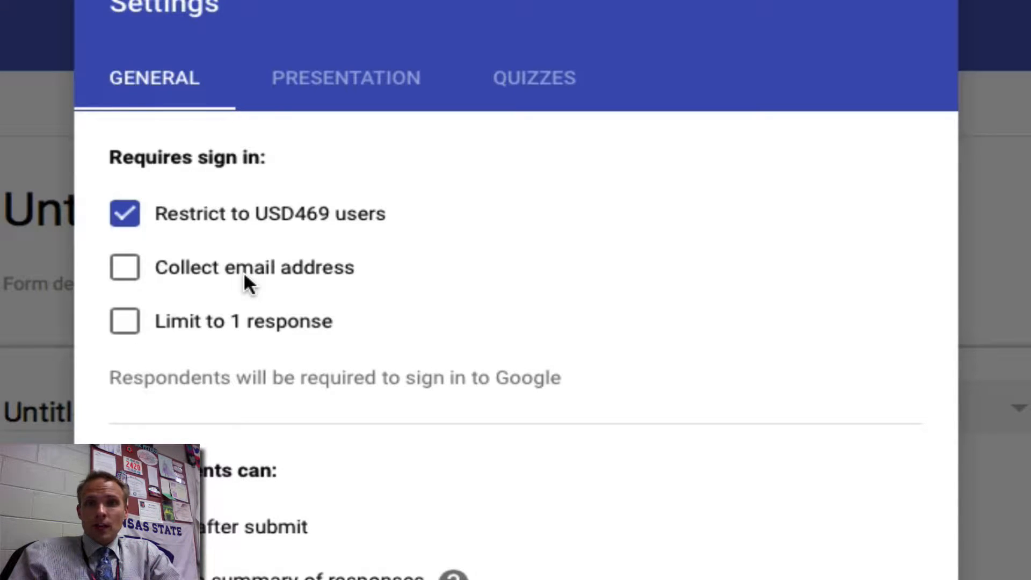
click(130, 273)
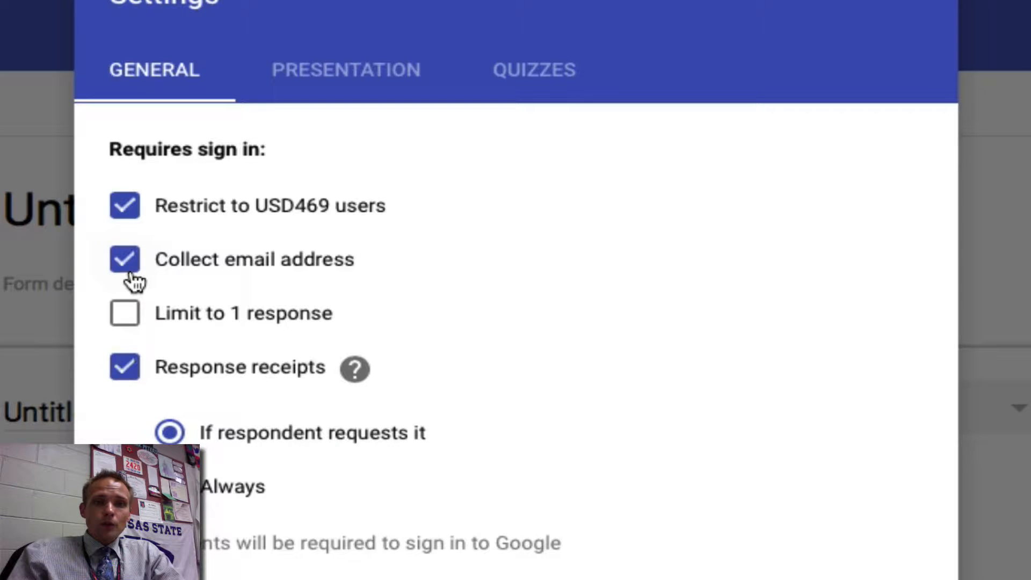
click(129, 322)
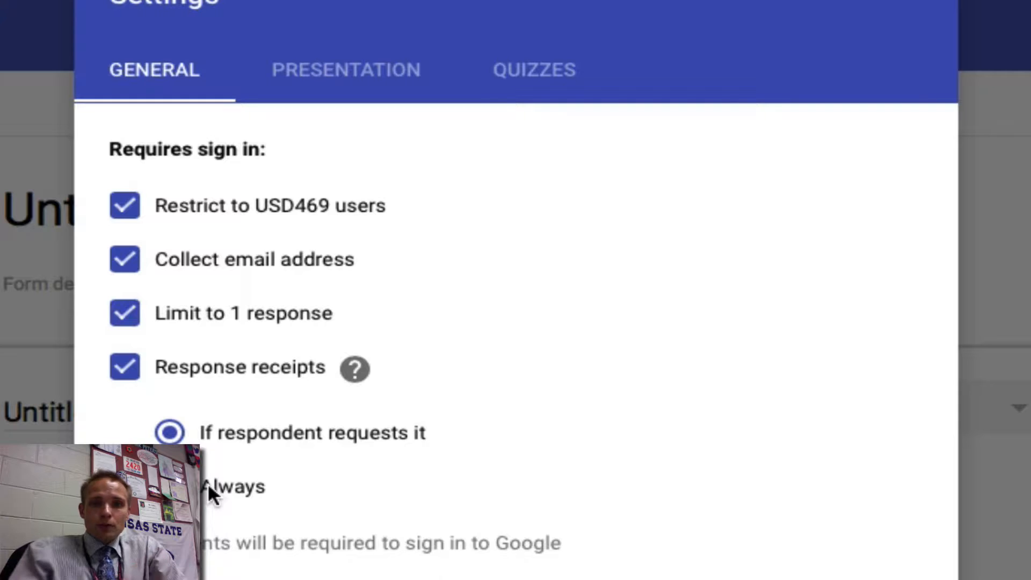
mouse_move(358, 375)
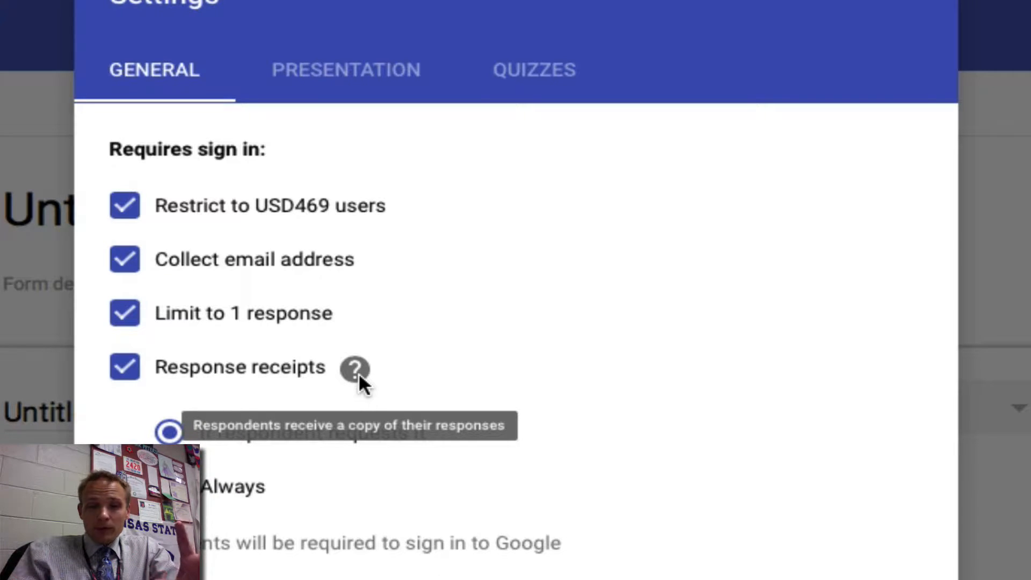
click(126, 370)
click(125, 371)
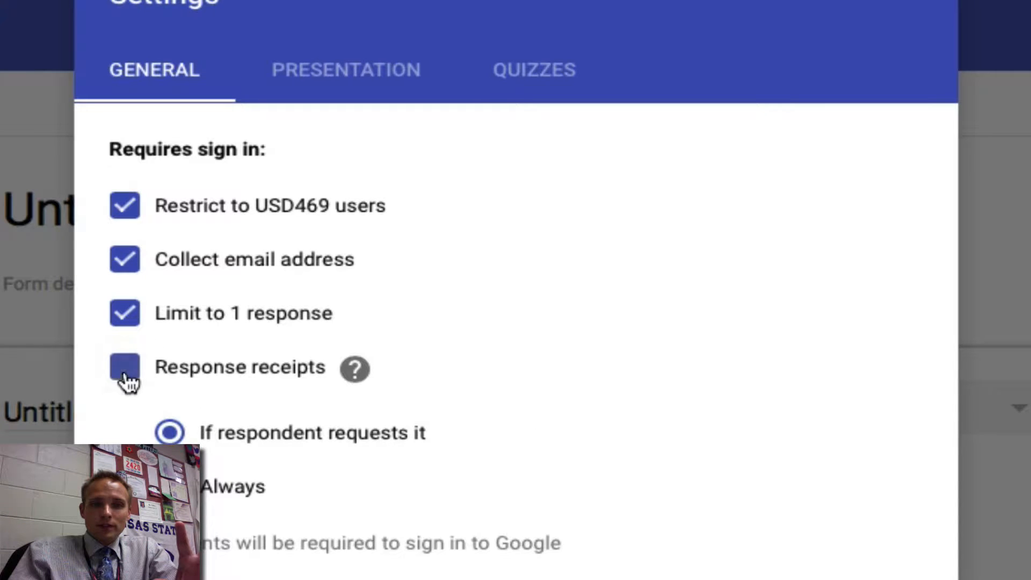
click(170, 486)
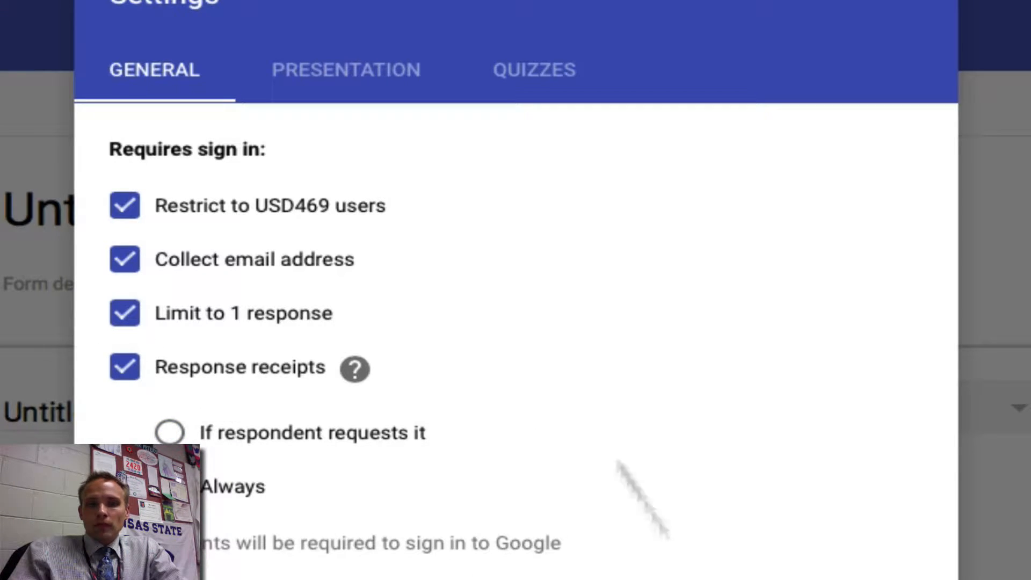
Step: Show a progress bar, set the confirmation message to "Great Job! You have finished the quiz.", and save the settings
click(340, 79)
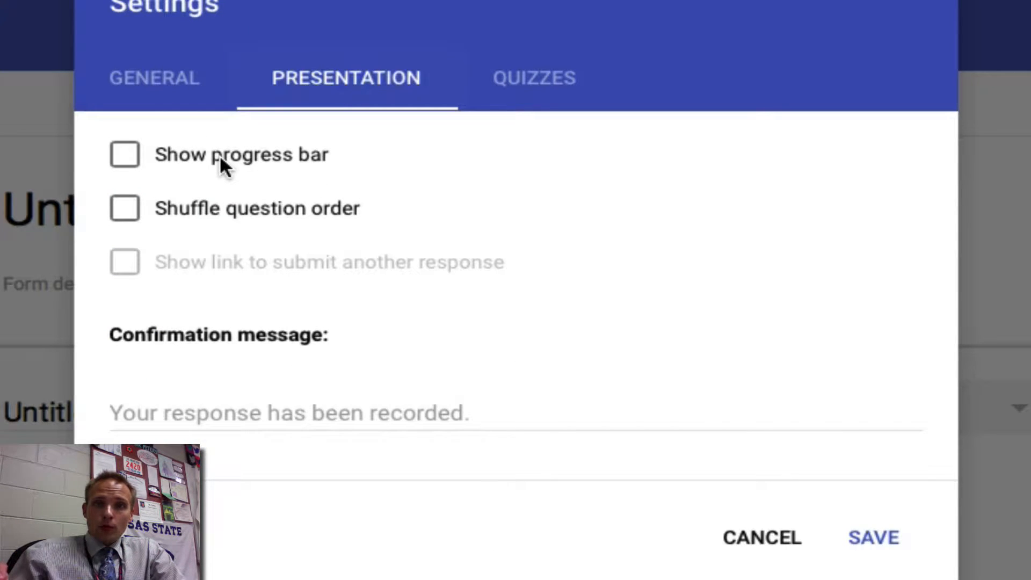
click(125, 155)
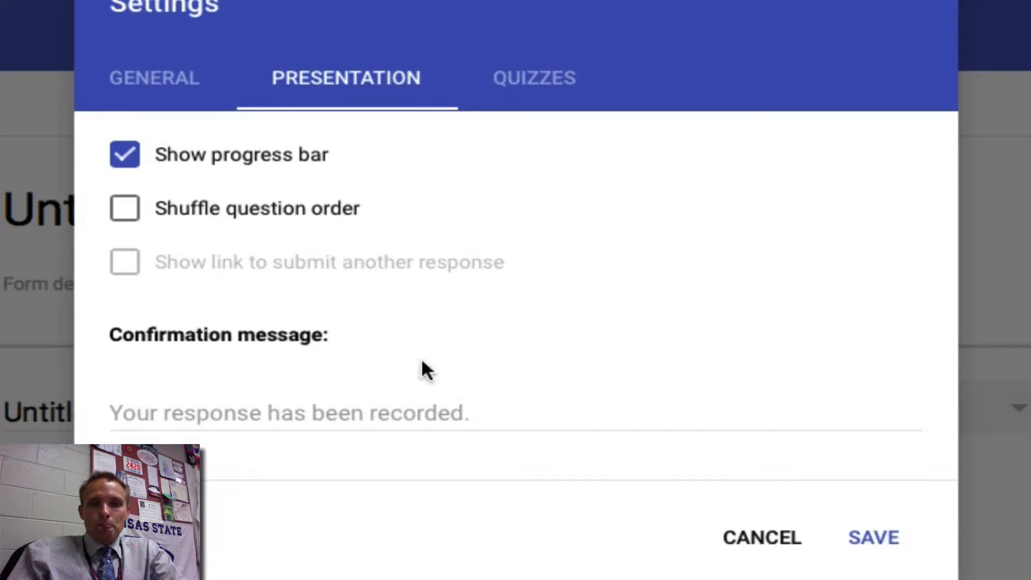
click(440, 414)
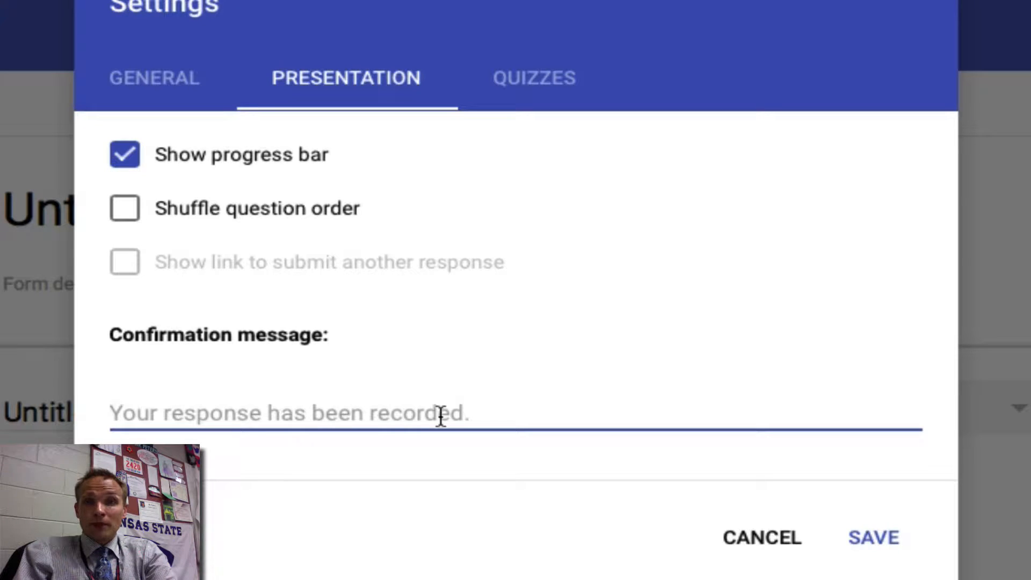
text(Great J)
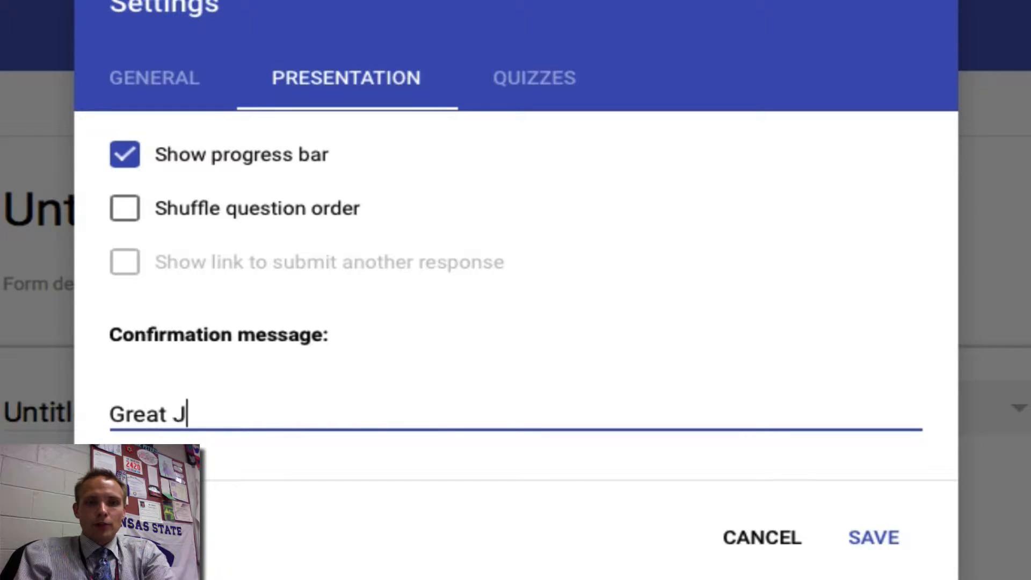
text(ob! You have )
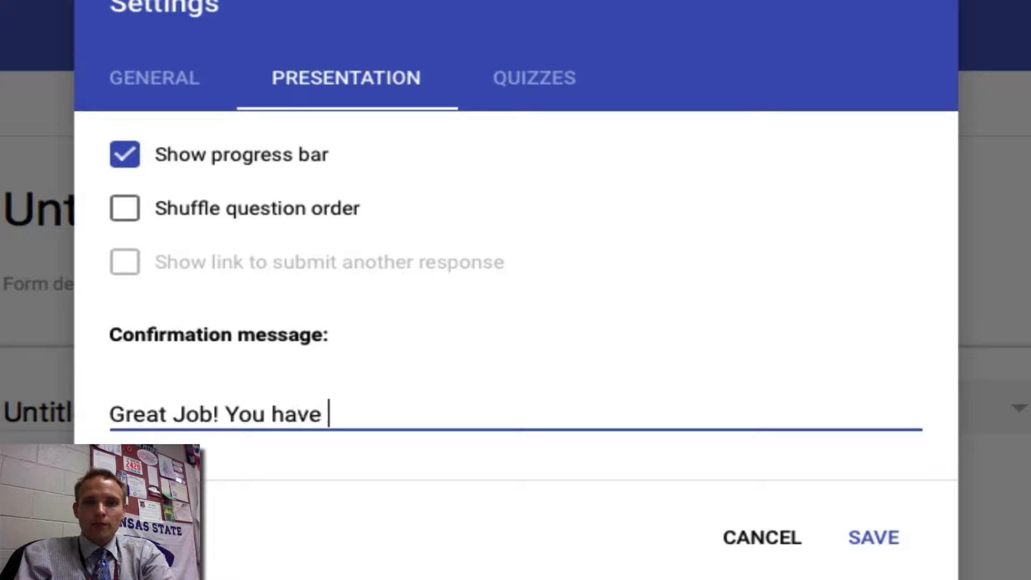
text(finished)
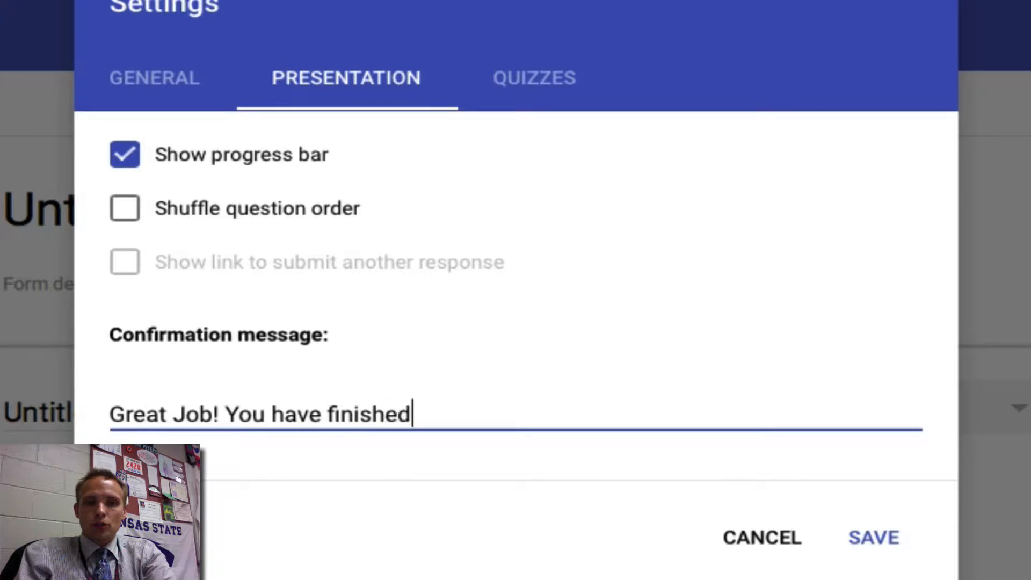
text( the quiz.)
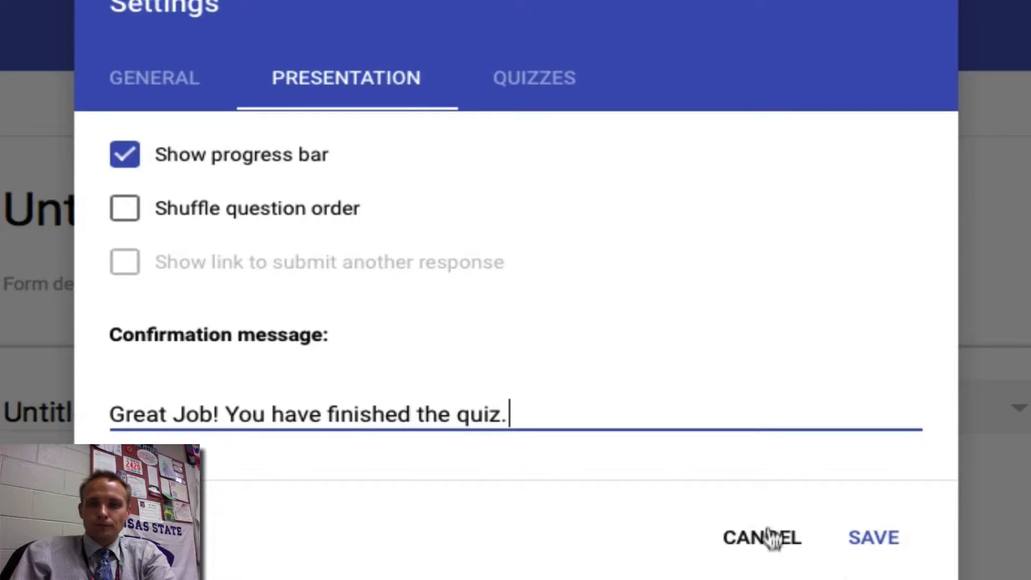
click(876, 543)
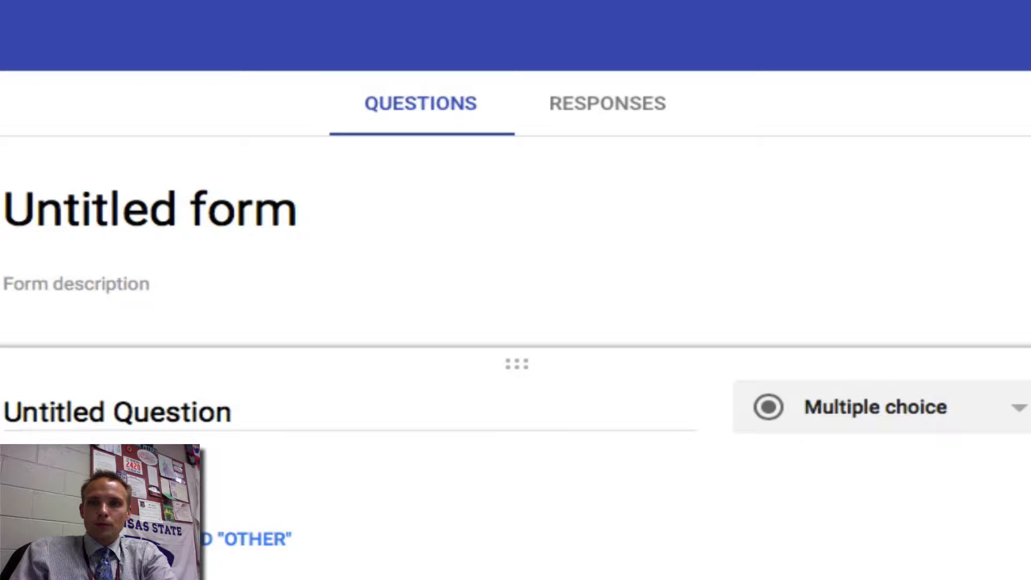
Step: Make the form a quiz with grades released immediately after each submission, and save the settings
click(548, 88)
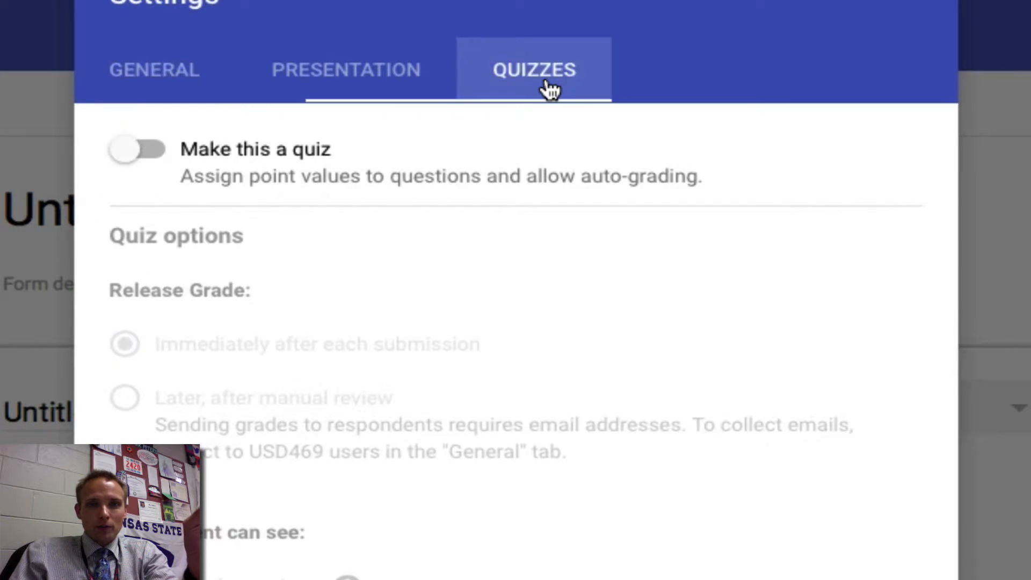
click(137, 156)
scroll(389, 341, down, 2)
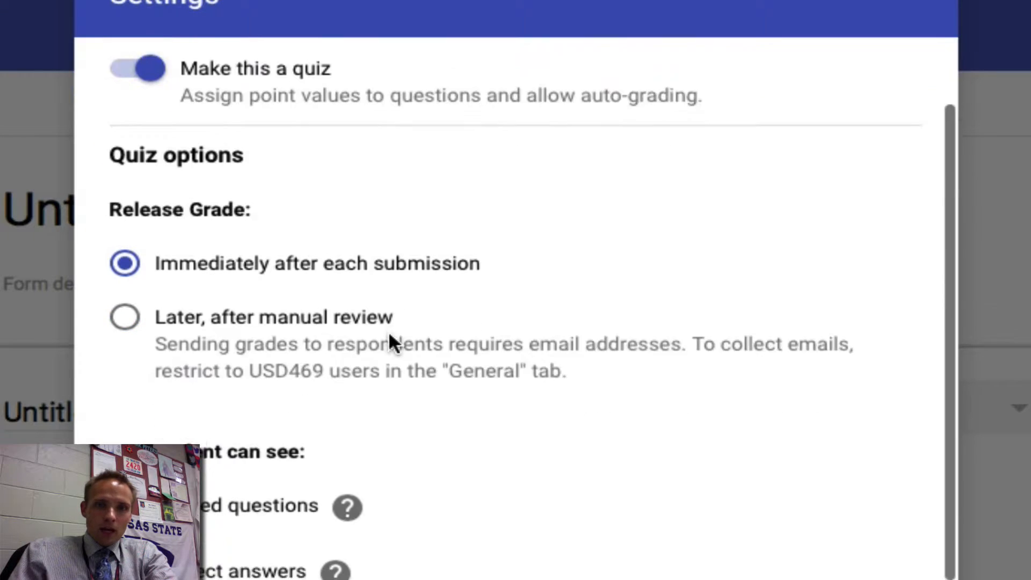
scroll(388, 331, down, 1)
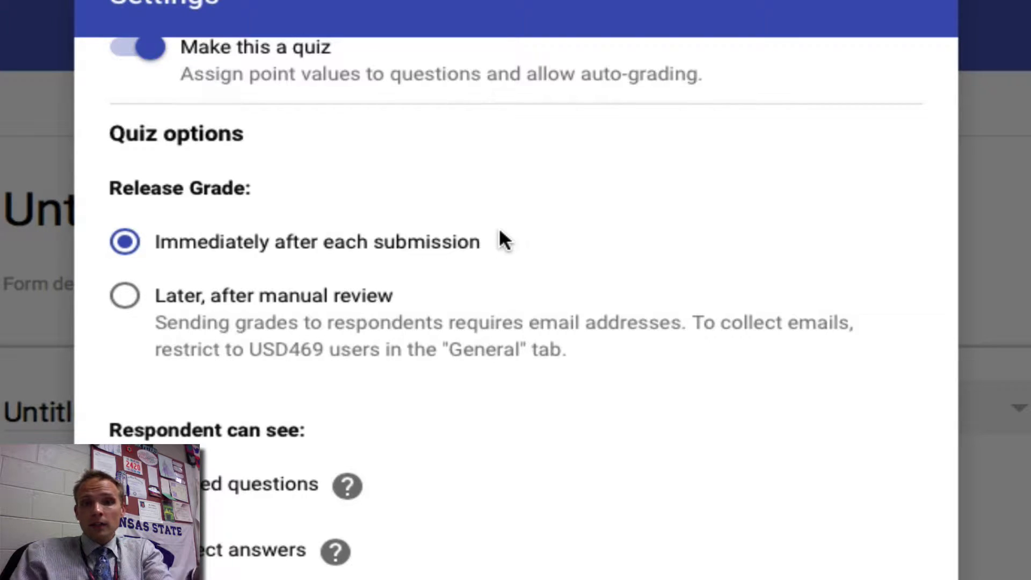
click(119, 300)
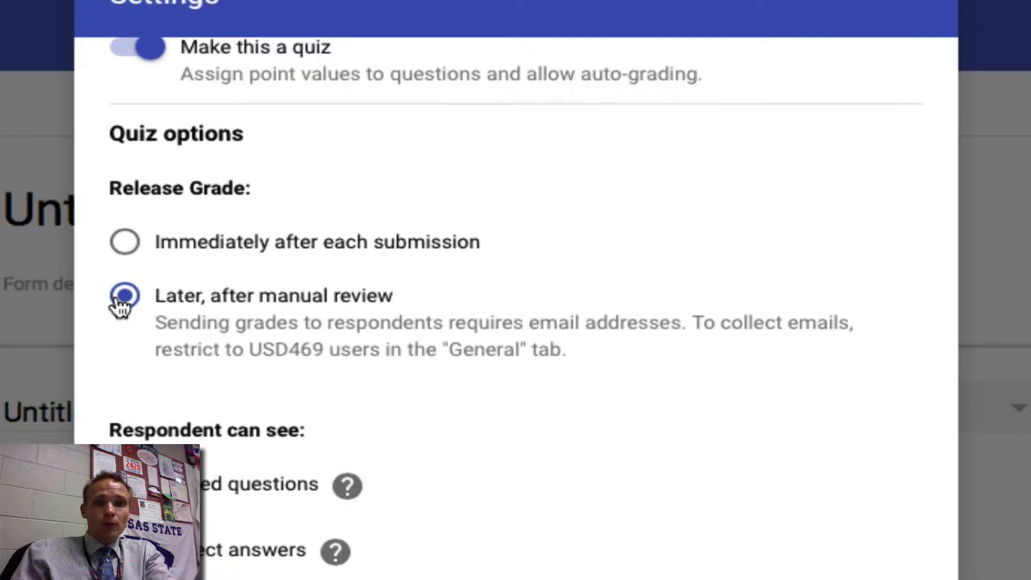
click(125, 244)
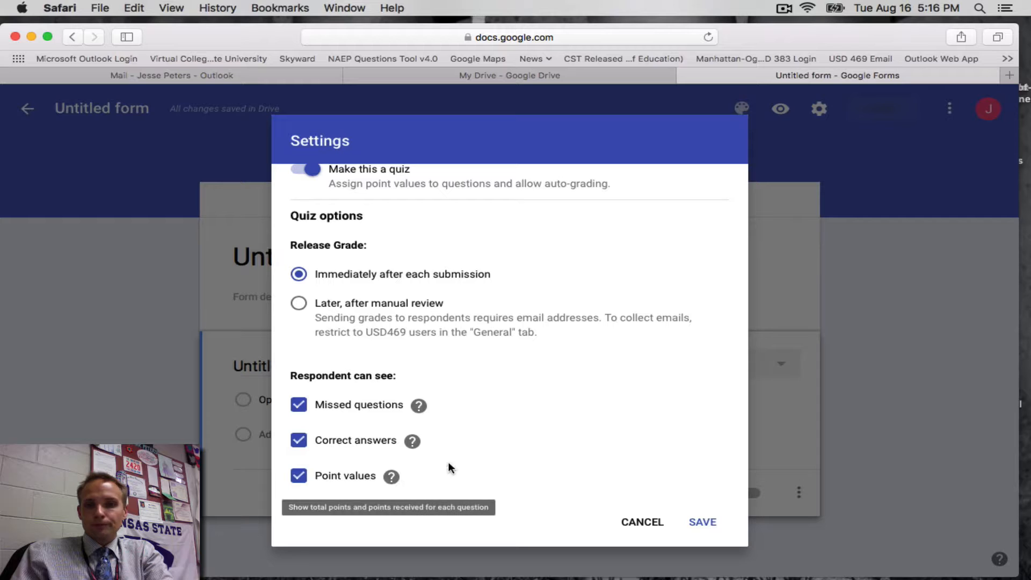
click(703, 523)
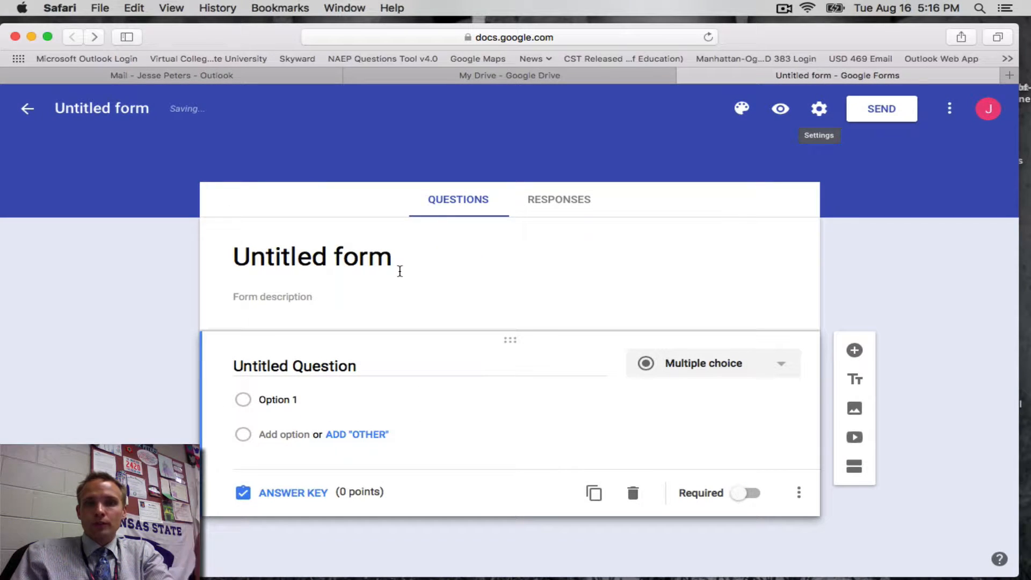
Step: Replace the form's title with "Sample Quiz #1"
click(368, 262)
triple_click(365, 260)
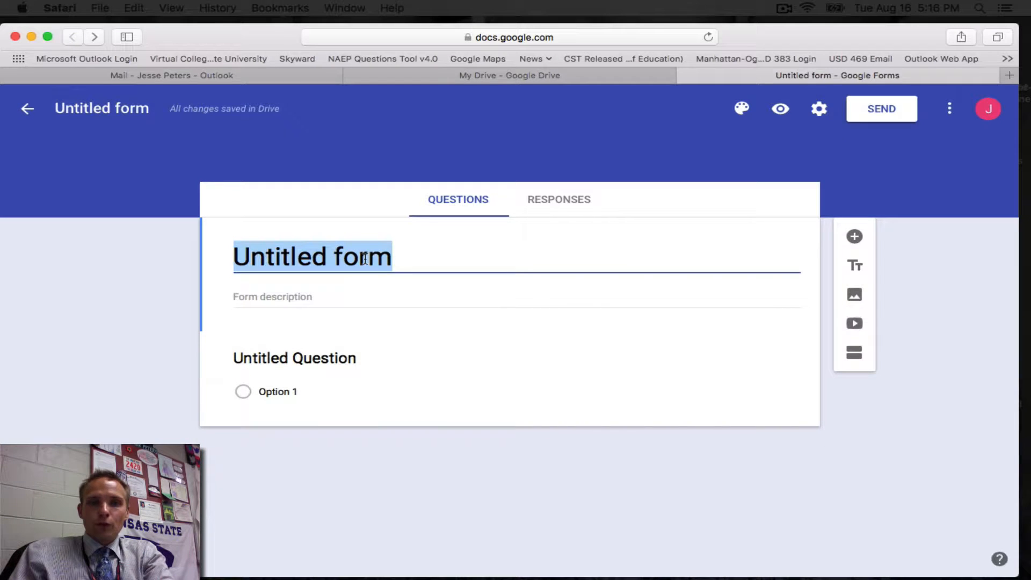
text(Sample Quiz)
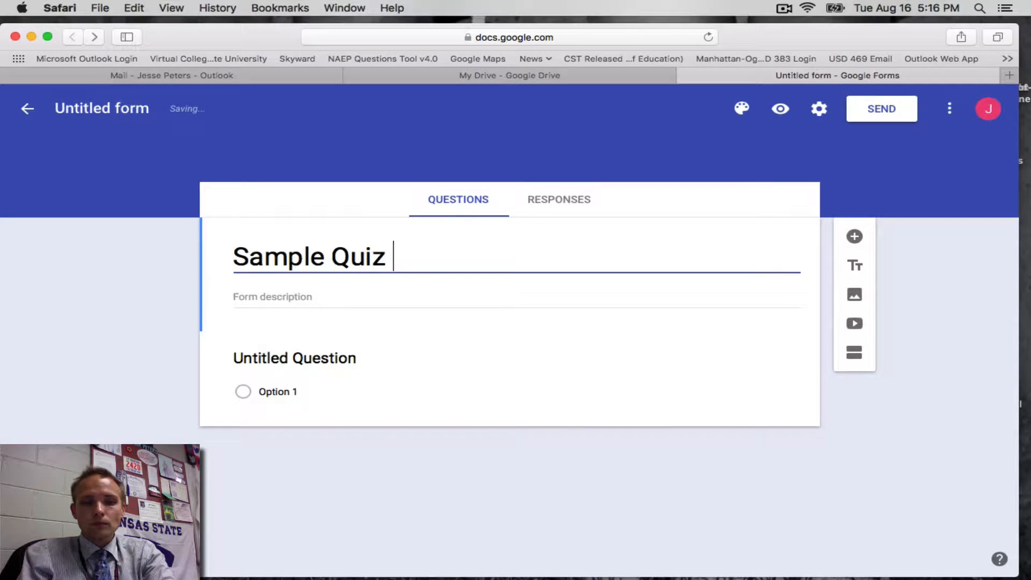
text( #1)
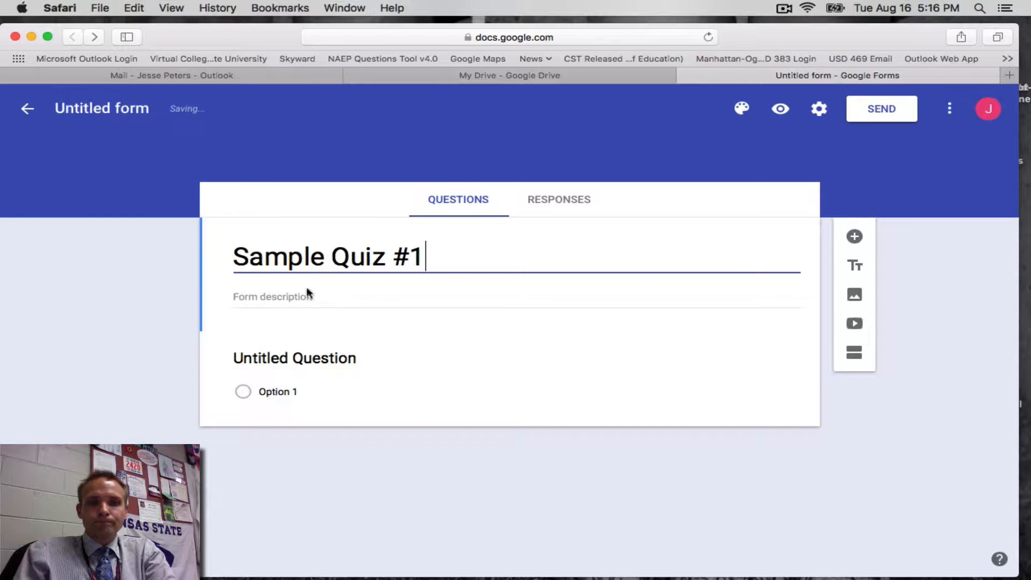
Step: Replace the untitled question's text with a question asking for the teacher's first name
click(328, 356)
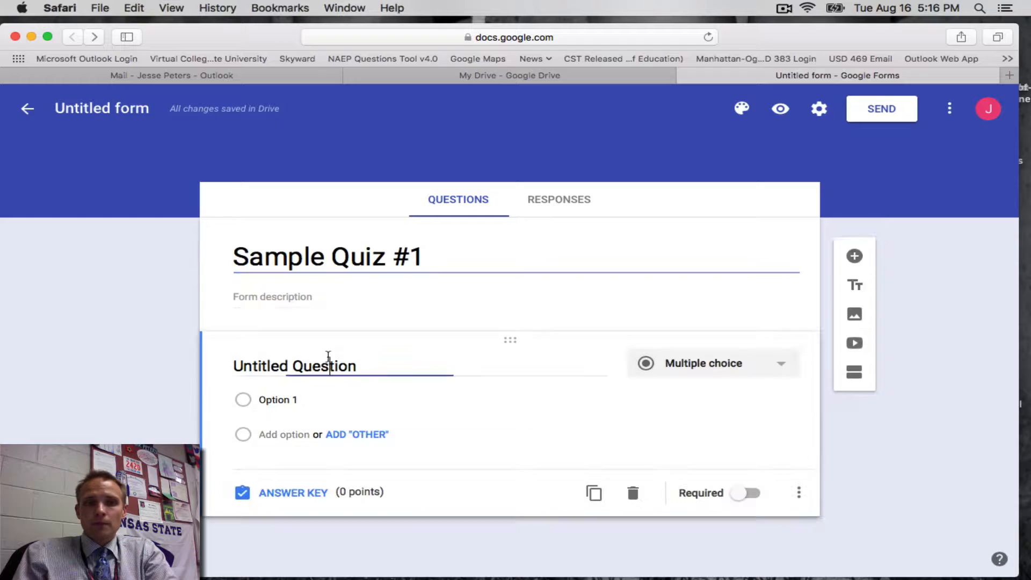
double_click(328, 357)
triple_click(328, 356)
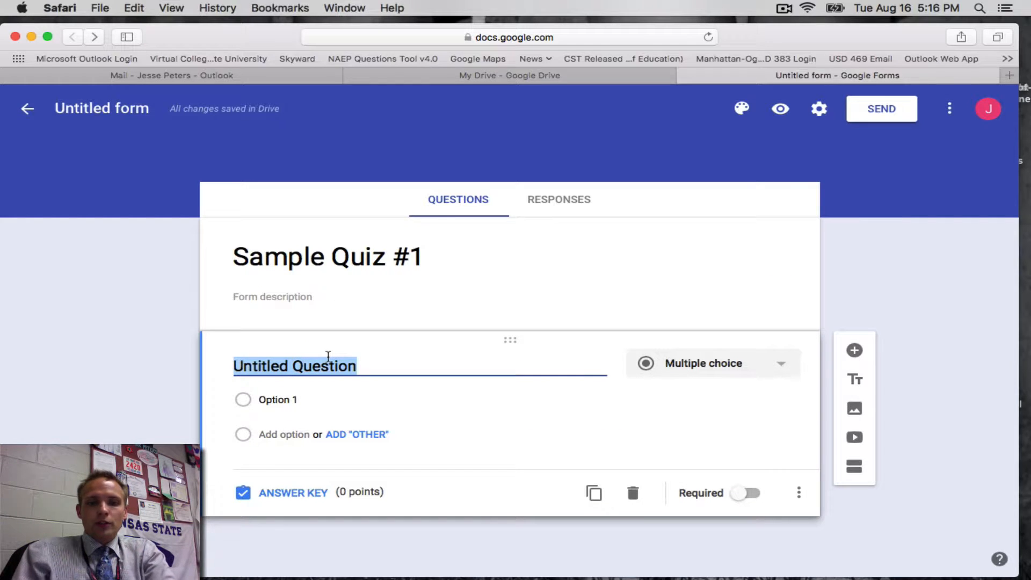
text(What is )
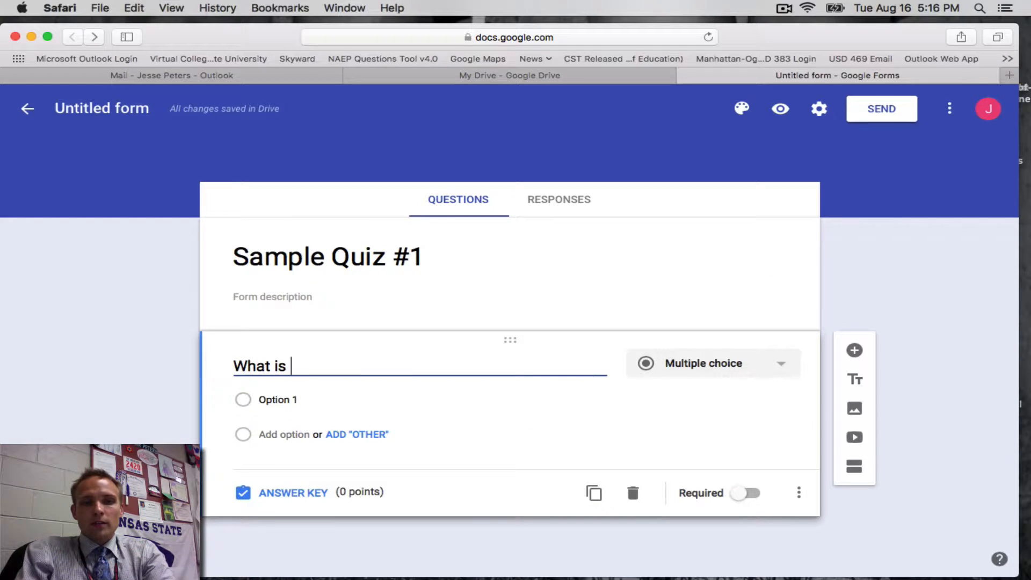
text(Mr. Peters')
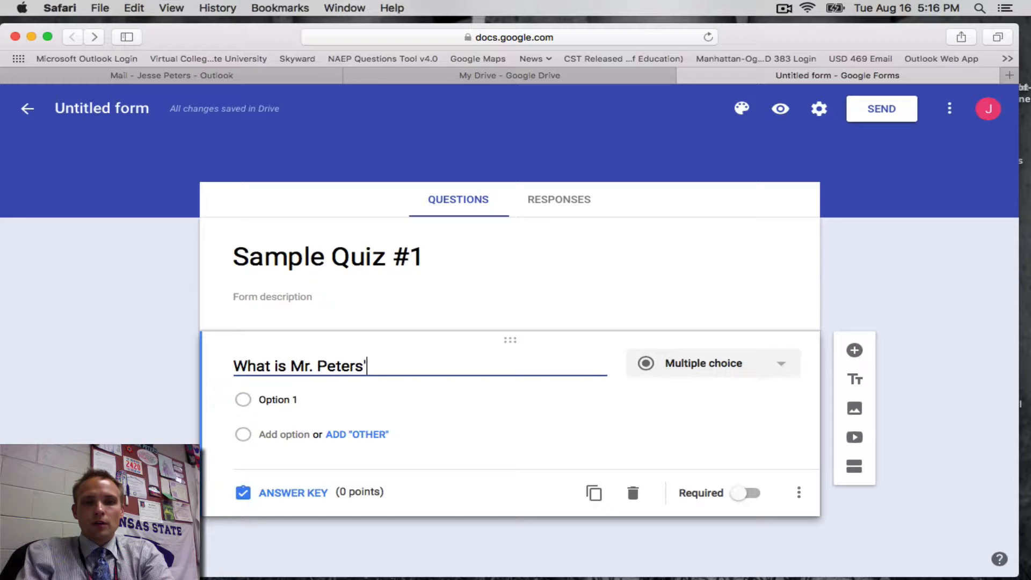
text( first name)
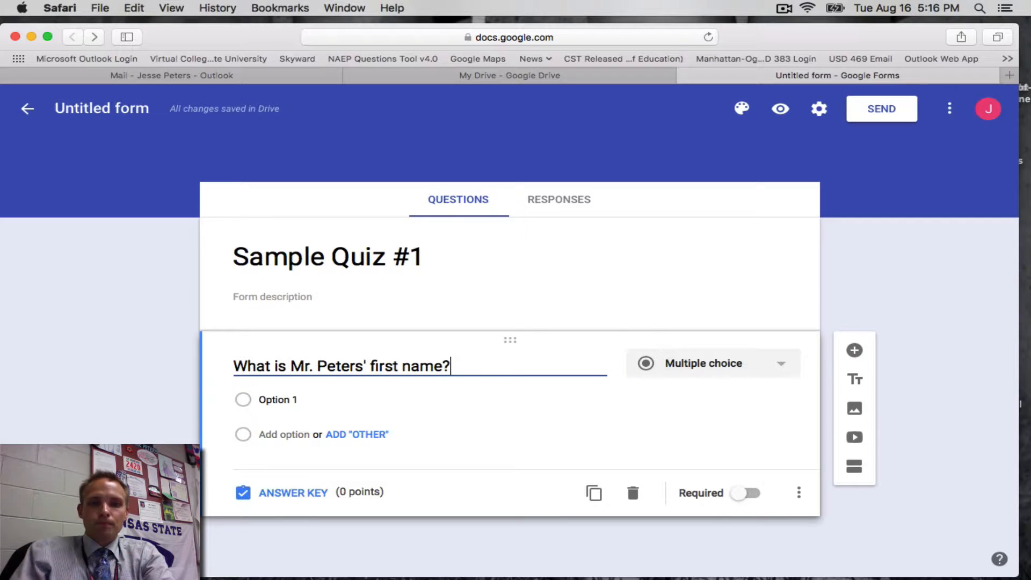
text(?)
Step: Try the Dropdown and Linear scale types for the first-name question and return it to Multiple choice
click(290, 399)
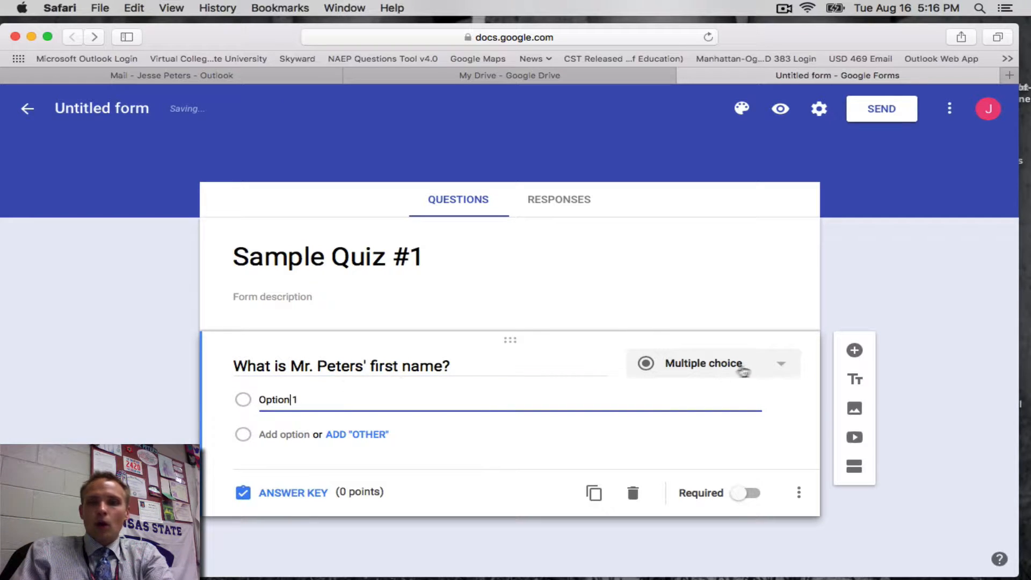
click(781, 365)
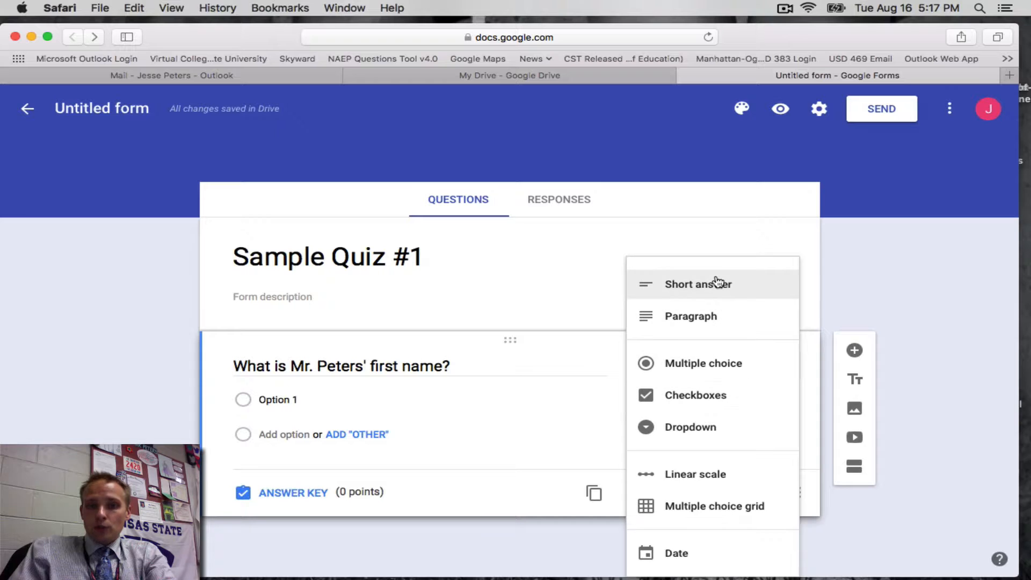
click(714, 428)
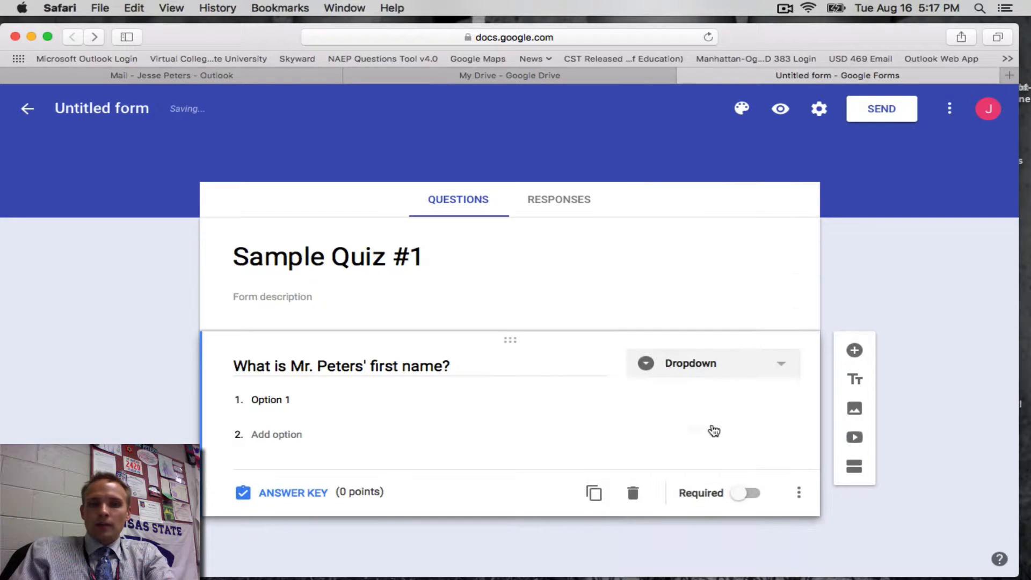
click(283, 398)
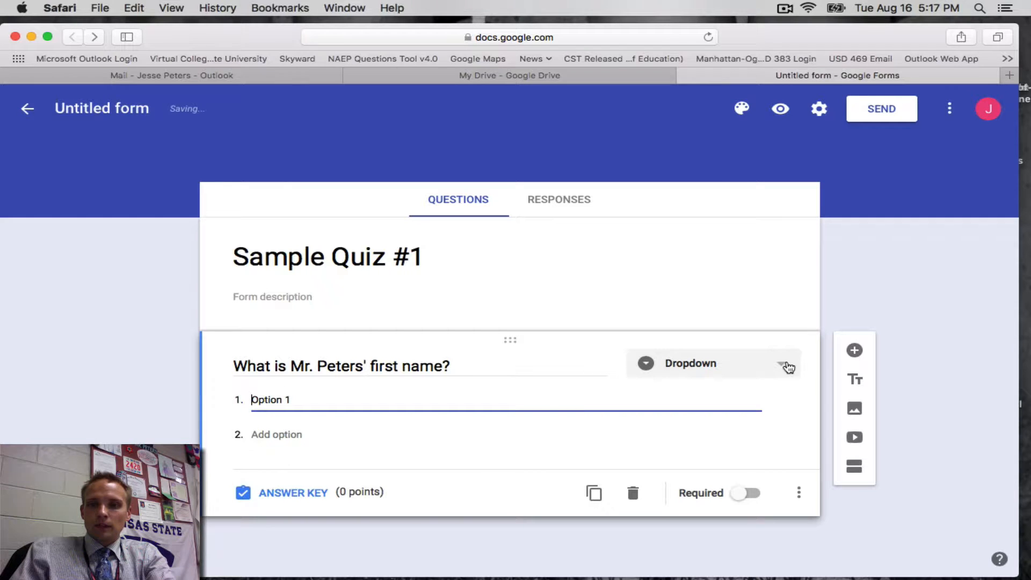
click(783, 365)
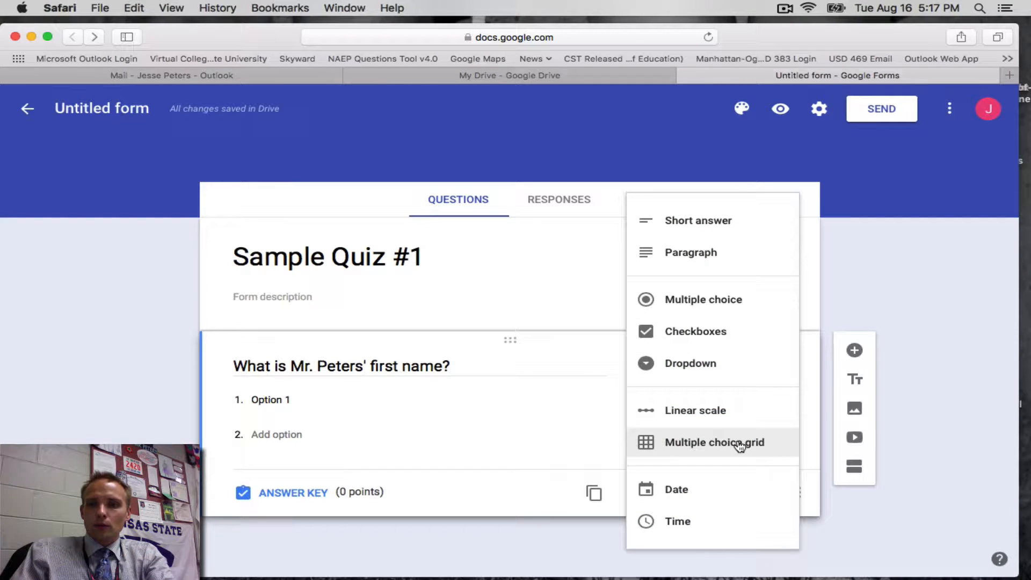
click(712, 420)
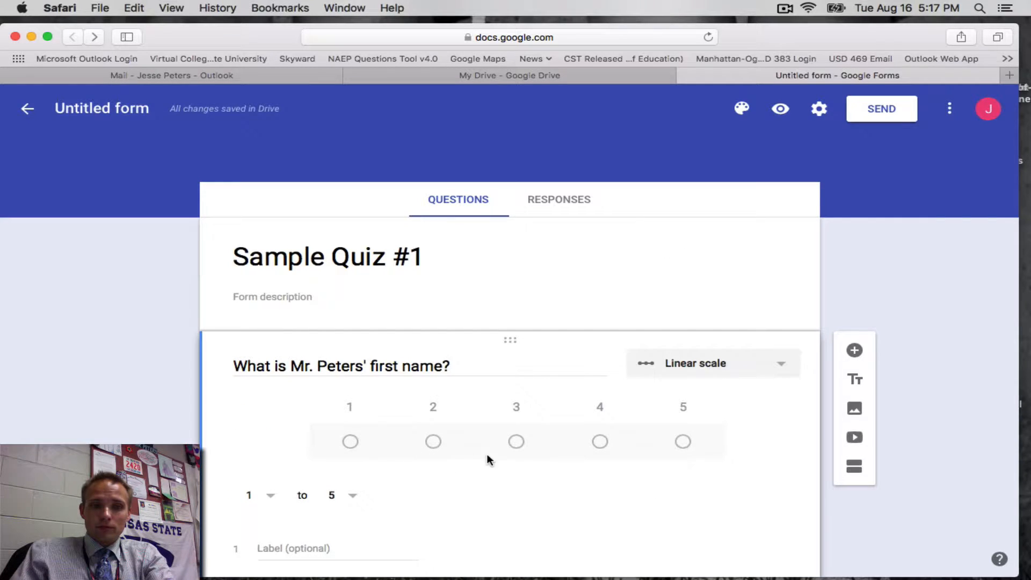
scroll(487, 459, down, 3)
scroll(487, 459, up, 2)
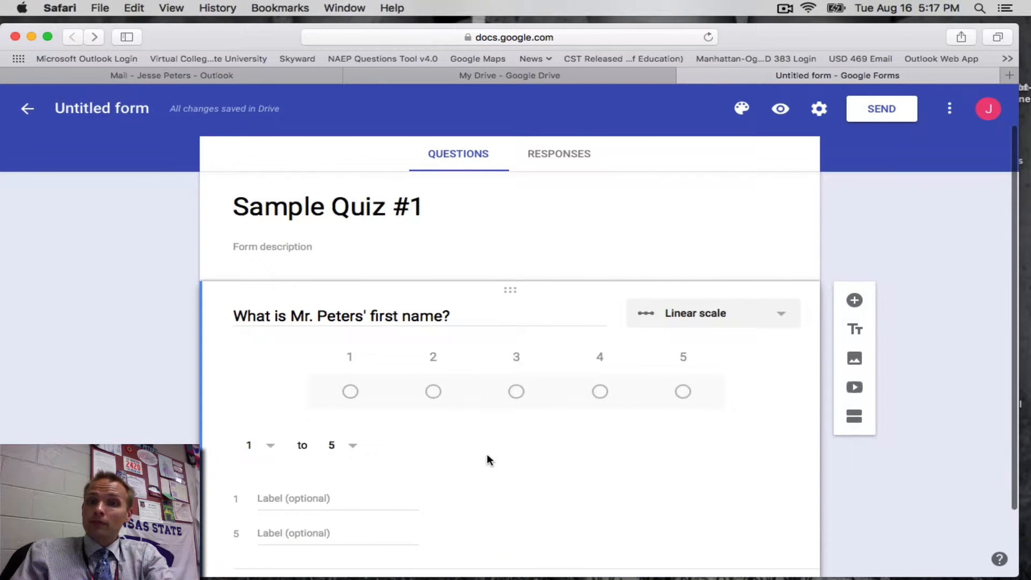
click(781, 321)
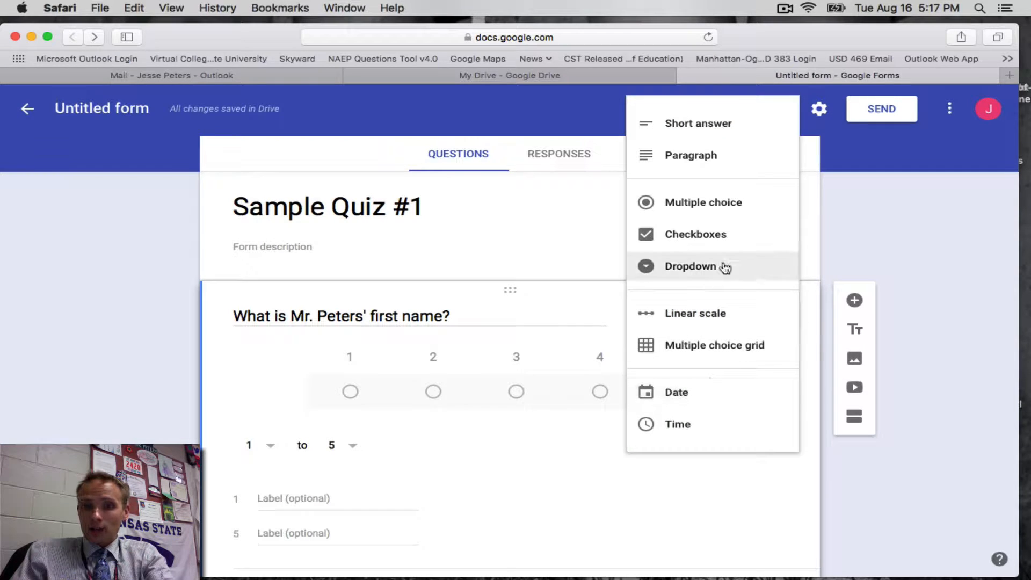
click(715, 208)
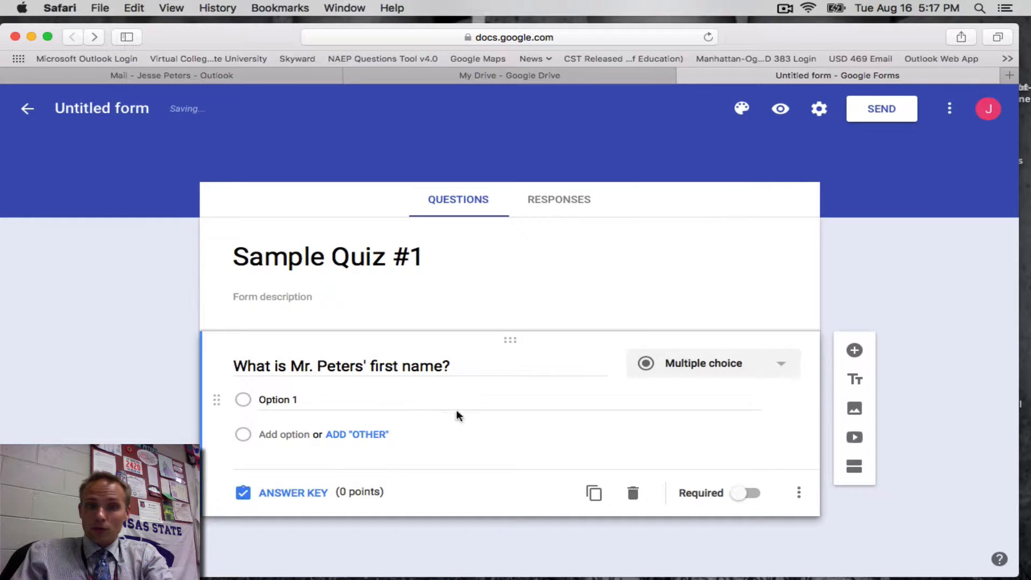
Step: Fill in four answer options with different first names, putting the teacher's own first name as the fourth
click(276, 399)
double_click(276, 399)
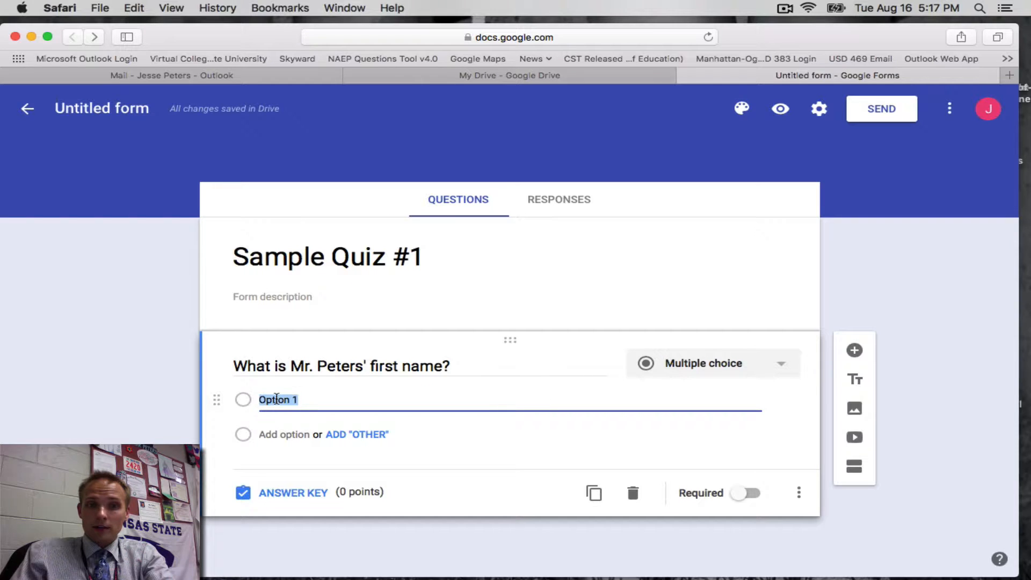
text(Br)
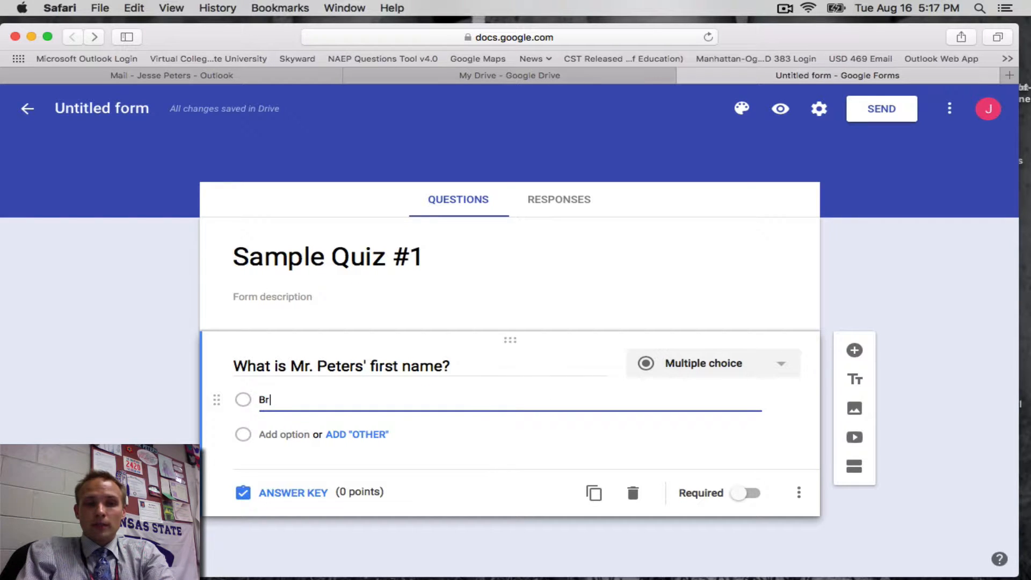
text(andy)
key(Return)
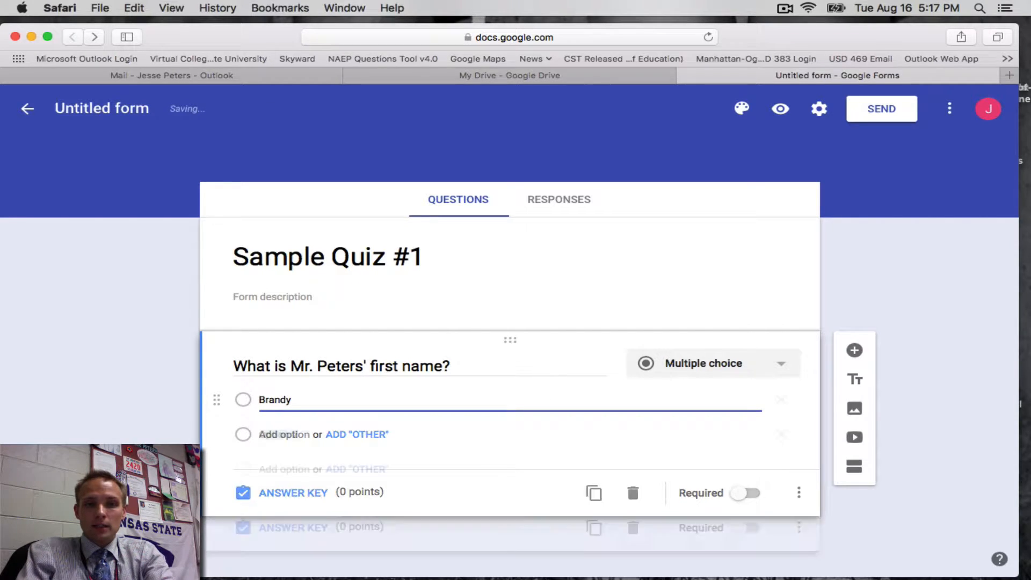
text(S)
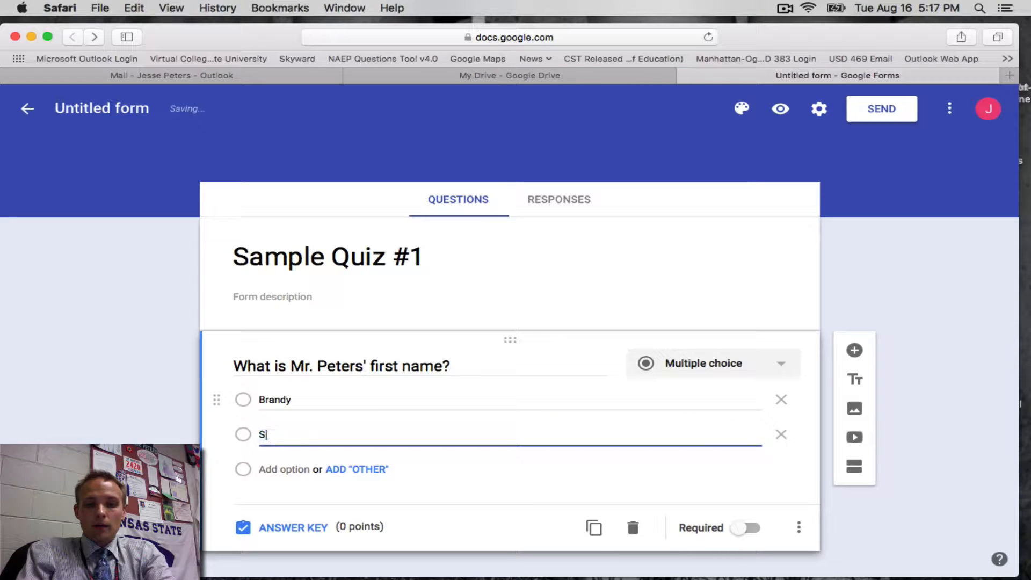
text(tephine)
key(Return)
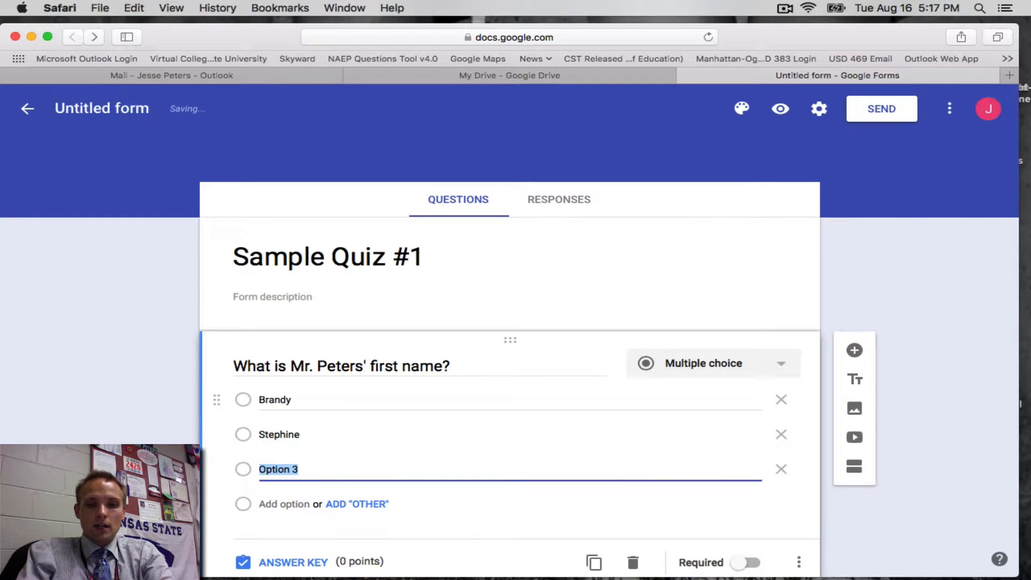
text(Angie)
key(Return)
text(Jesse)
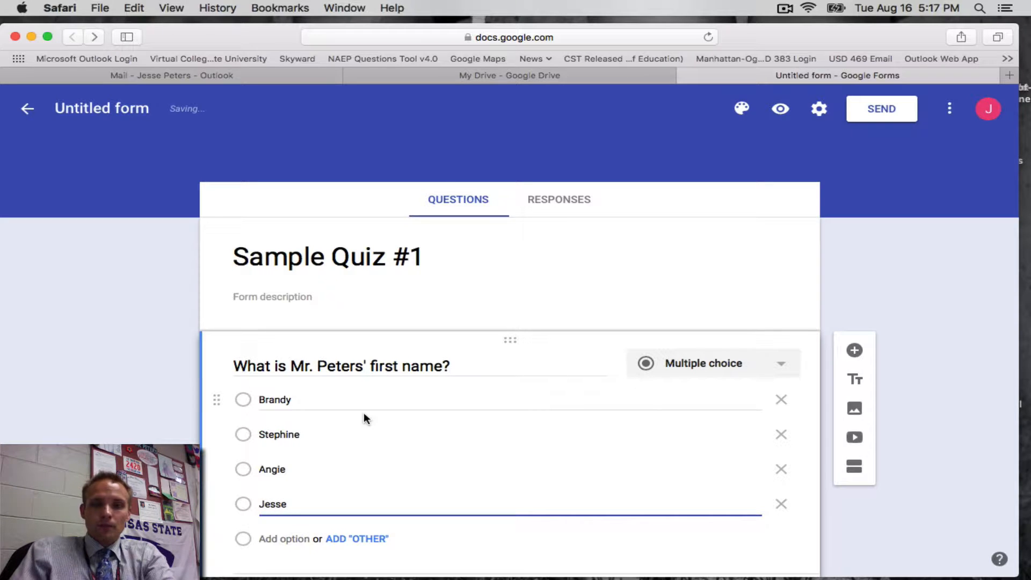
Step: Set the answer key to the fourth option only, worth 1 point, and make the question required
scroll(363, 419, down, 2)
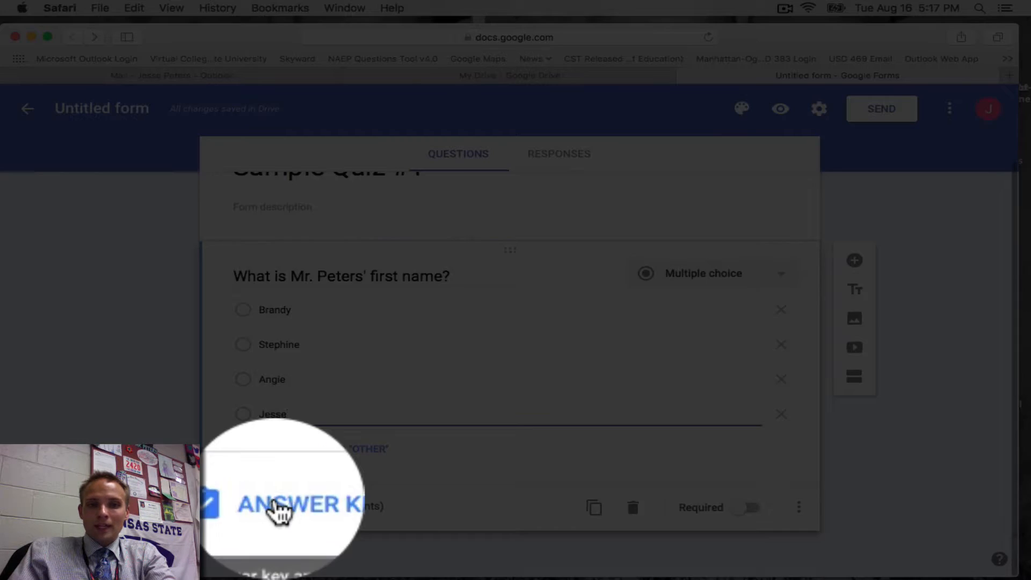
click(276, 508)
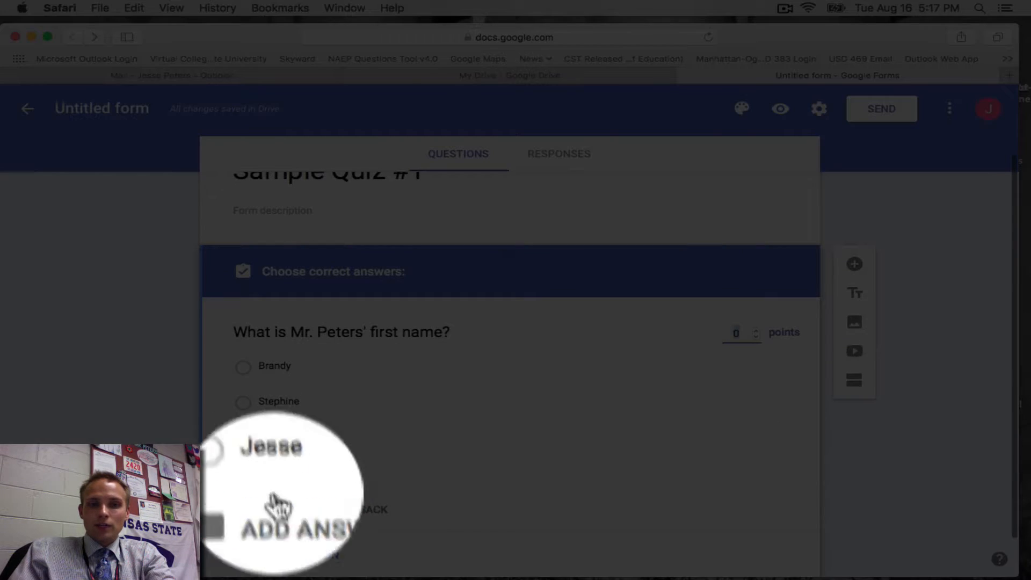
click(243, 473)
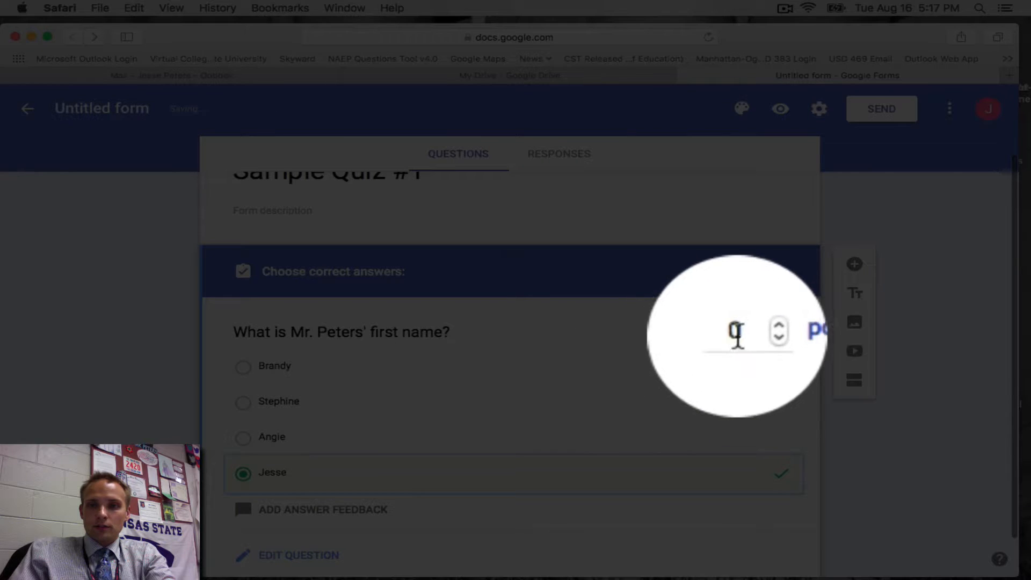
double_click(736, 333)
click(720, 416)
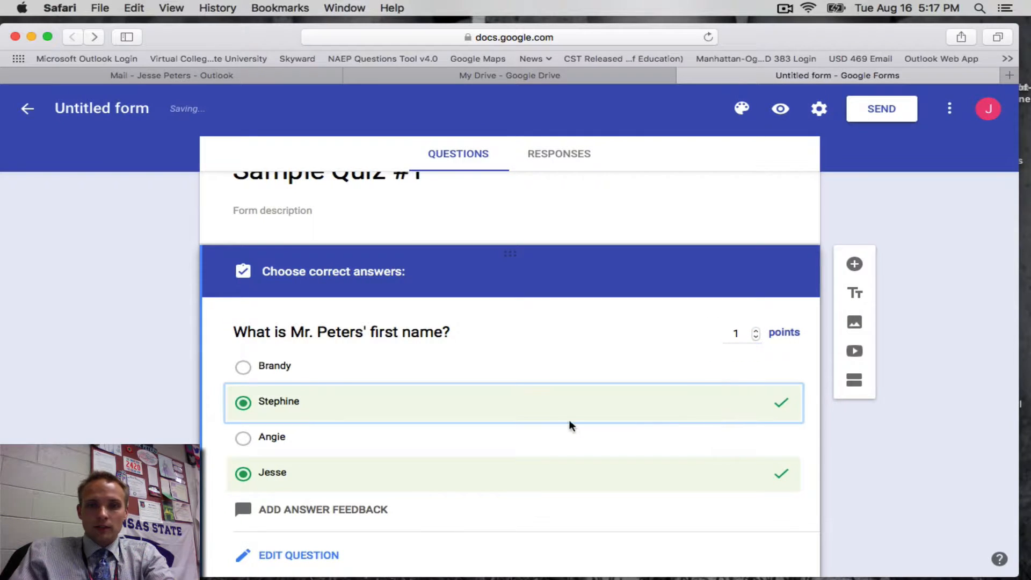
click(242, 405)
scroll(247, 424, down, 1)
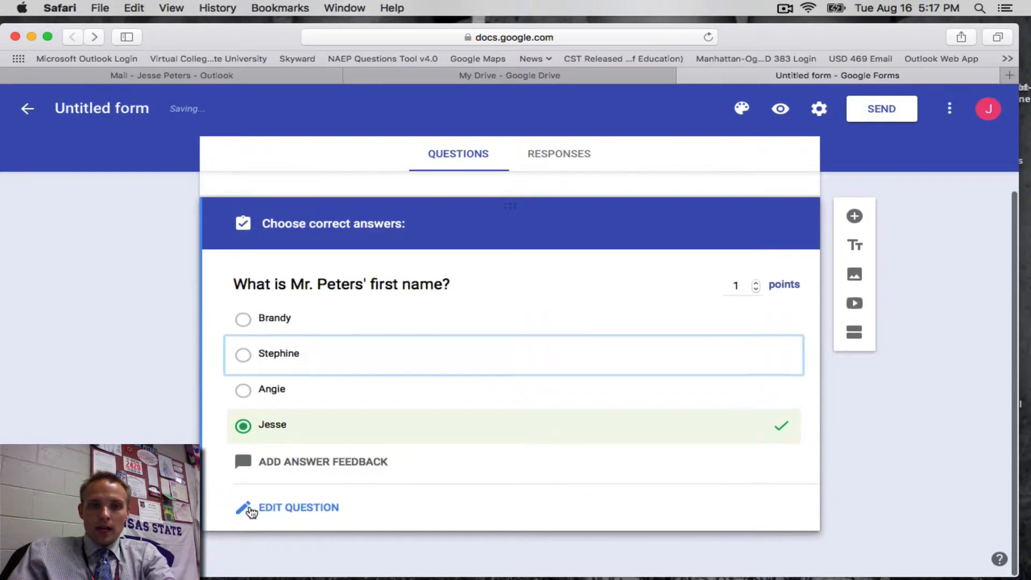
click(282, 512)
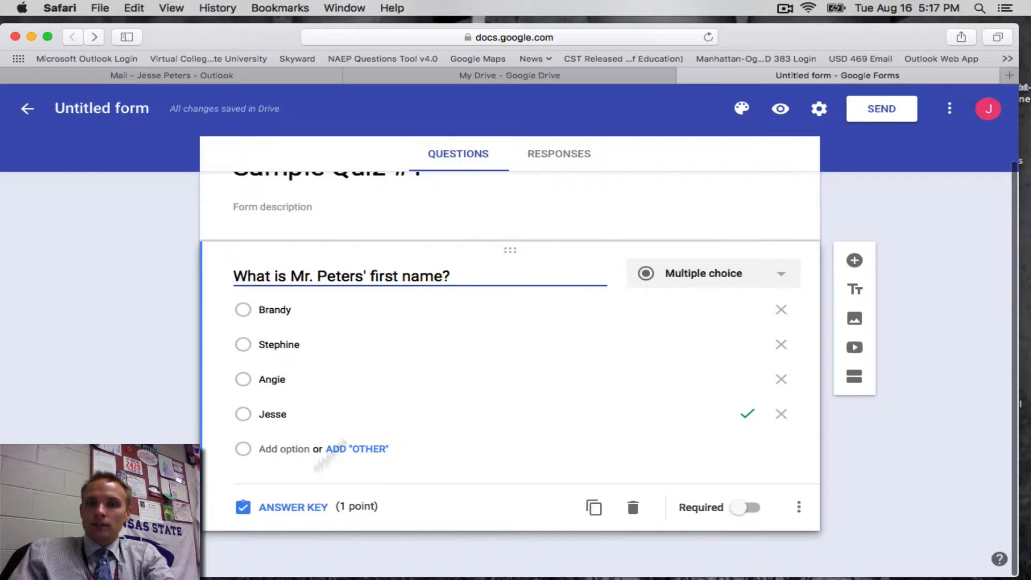
click(743, 510)
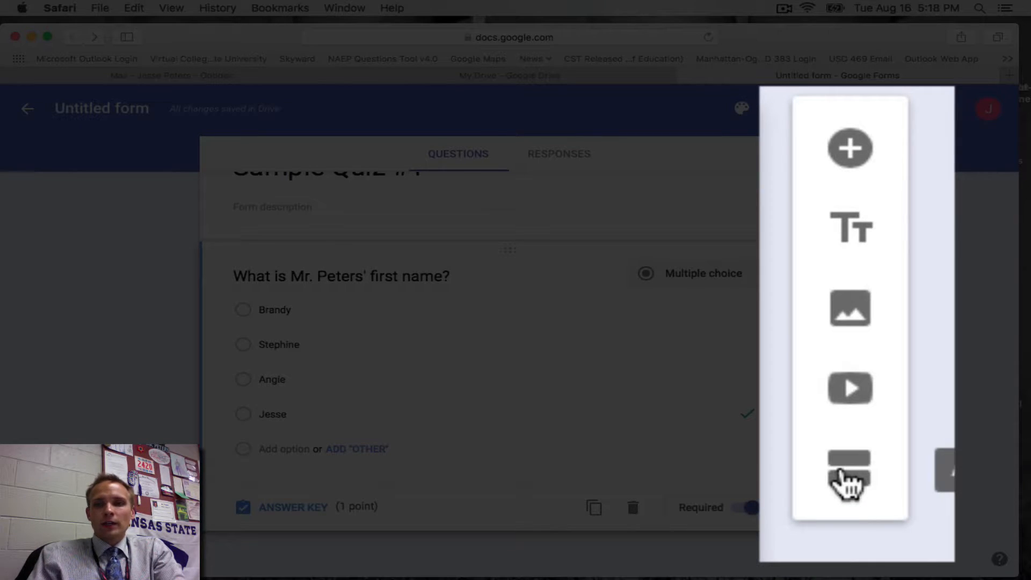
Step: Add a new section after the first question and title it "Section 2"
click(848, 481)
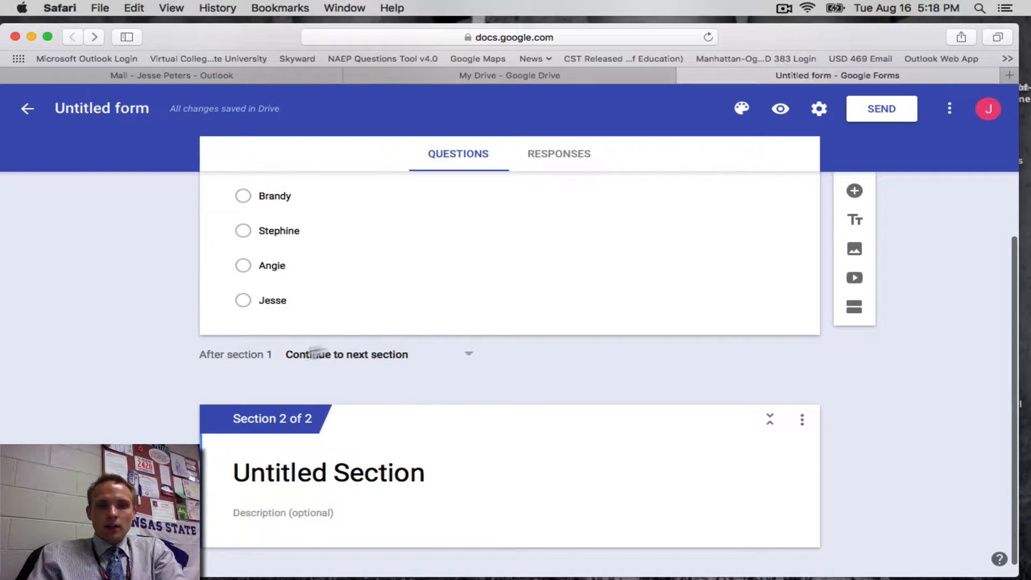
scroll(486, 377, down, 1)
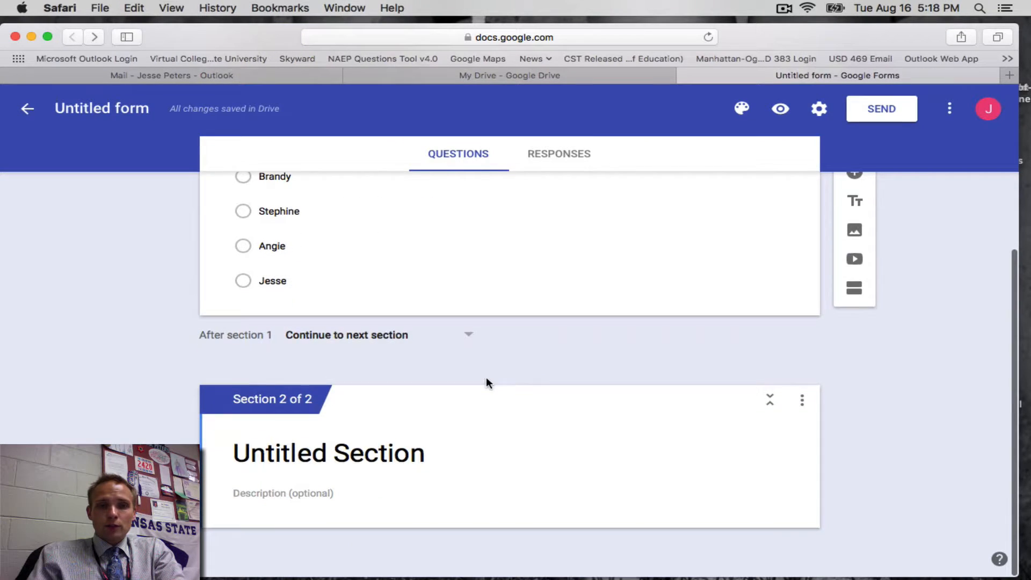
click(370, 459)
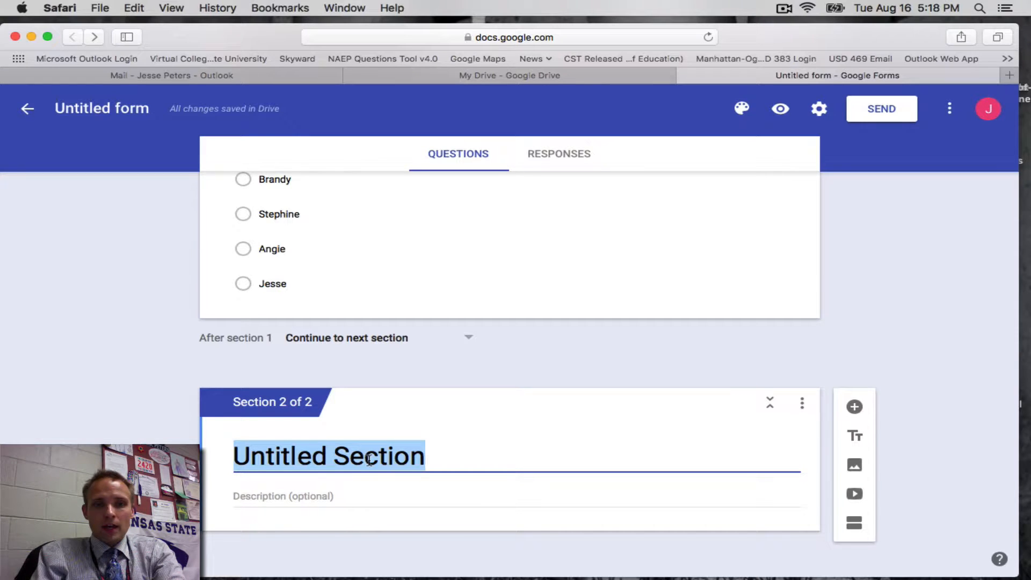
text(Q)
scroll(370, 459, down, 1)
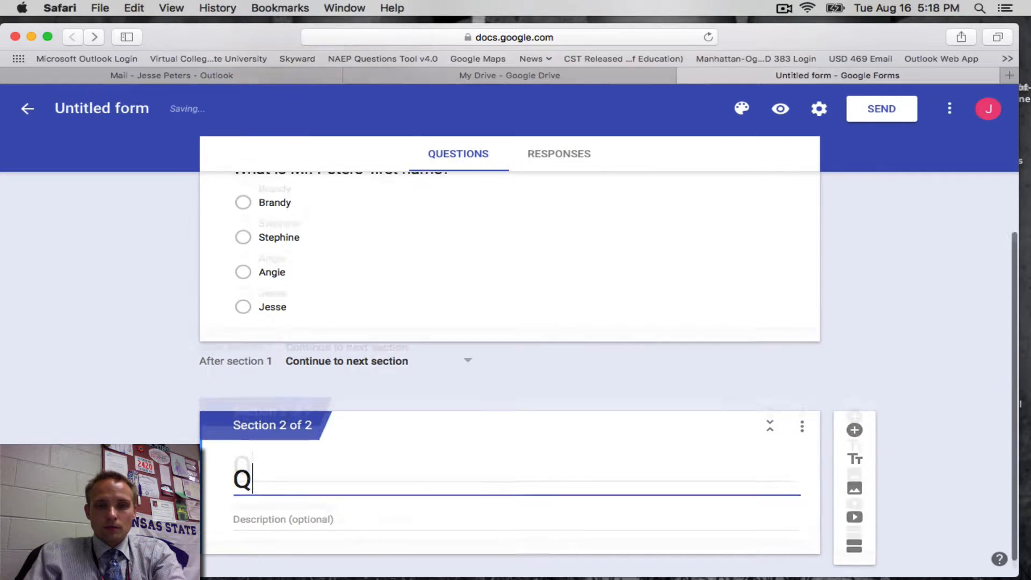
key(BackSpace)
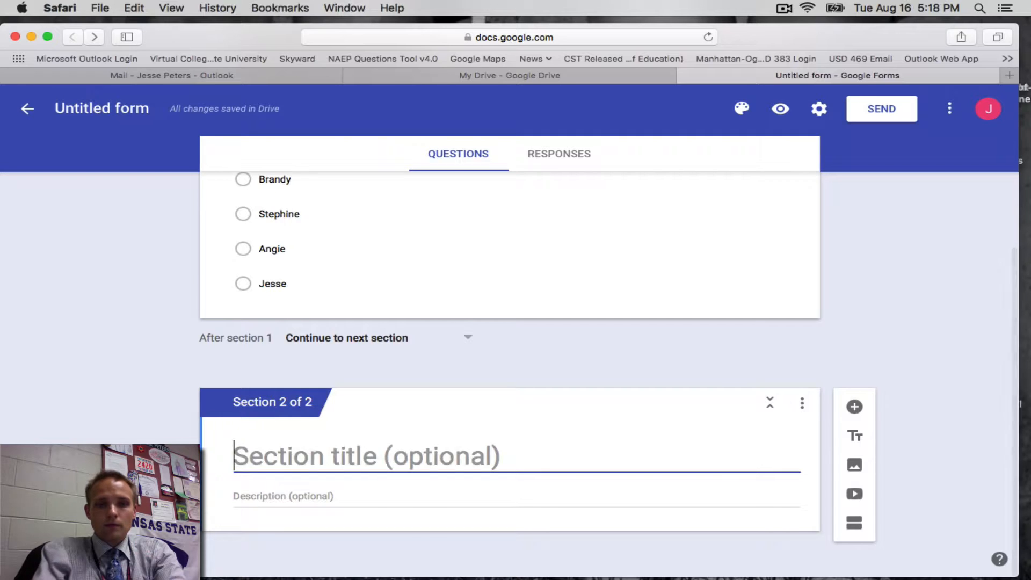
text(Section 2)
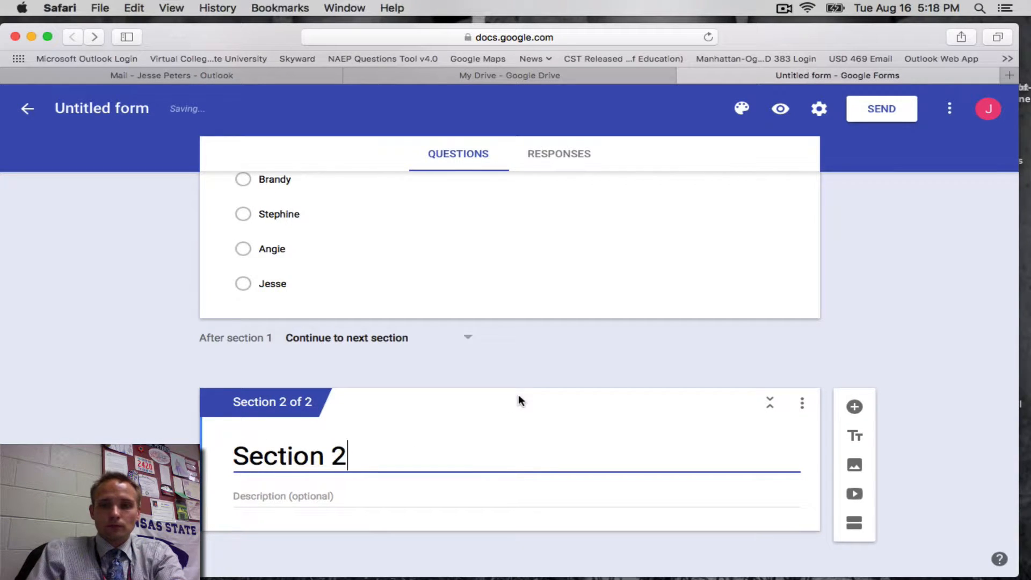
Step: Upload the red "Stuff you agree with" image from the Downloads folder into Section 2
click(855, 466)
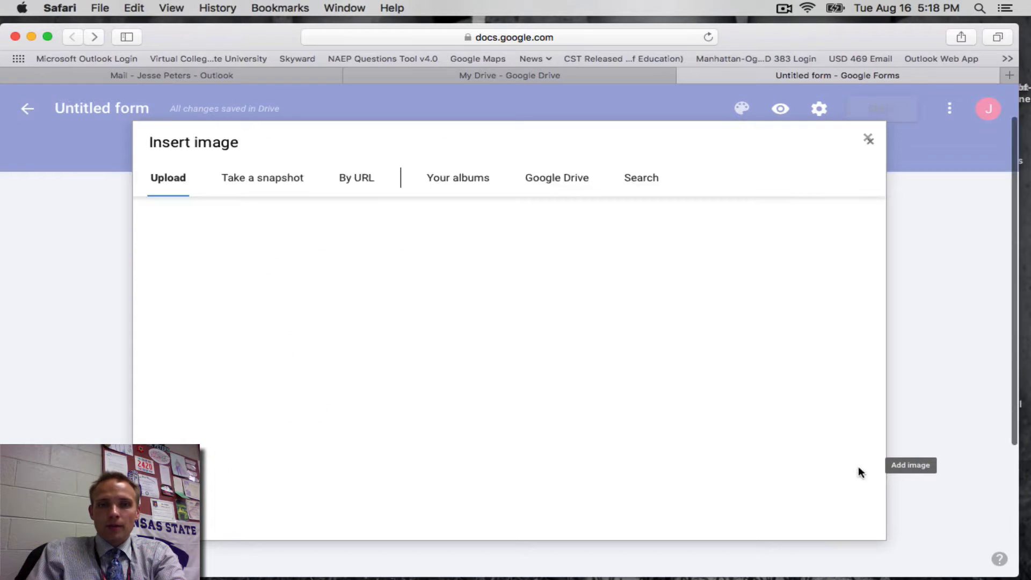
click(512, 372)
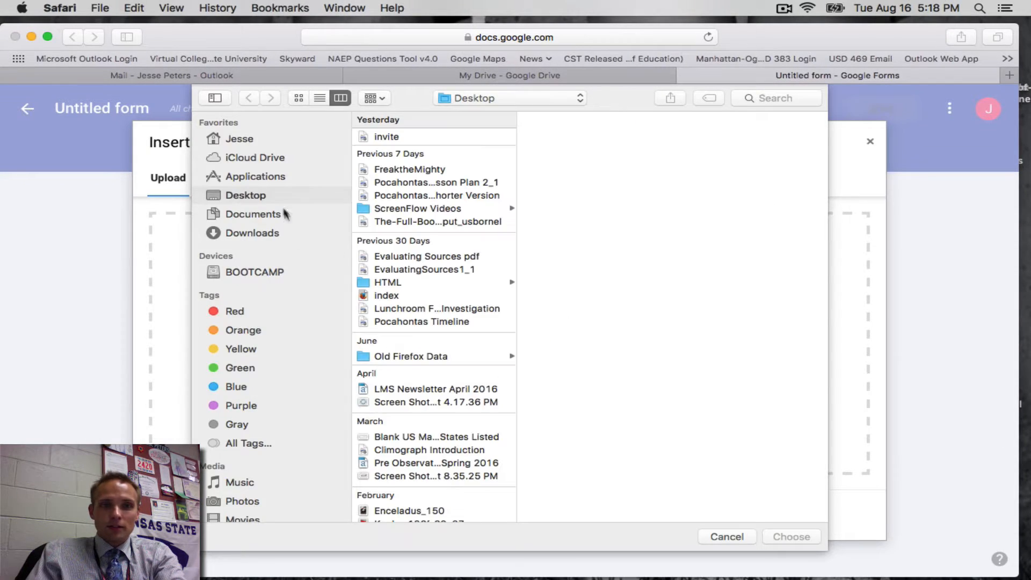
click(238, 234)
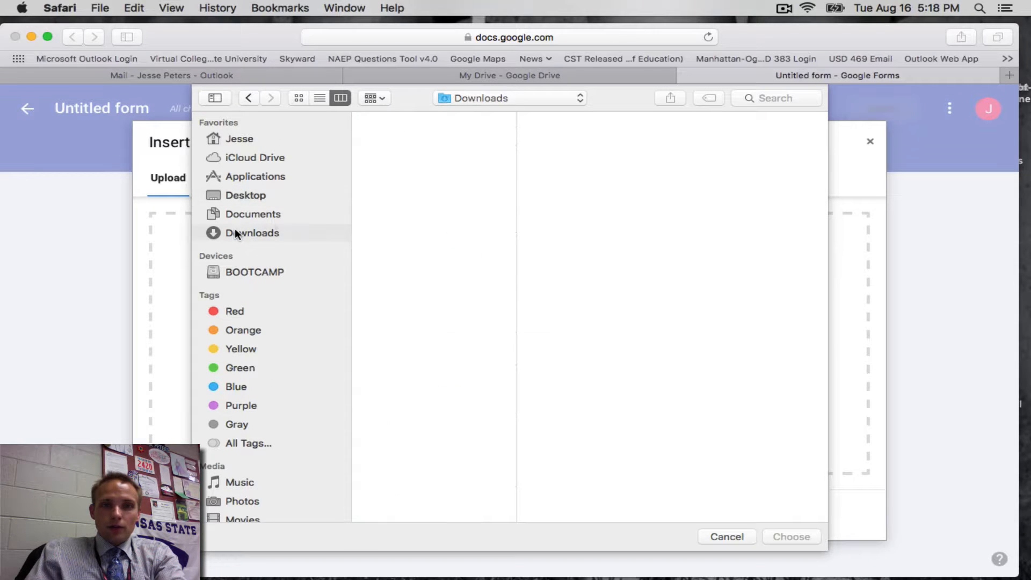
double_click(398, 137)
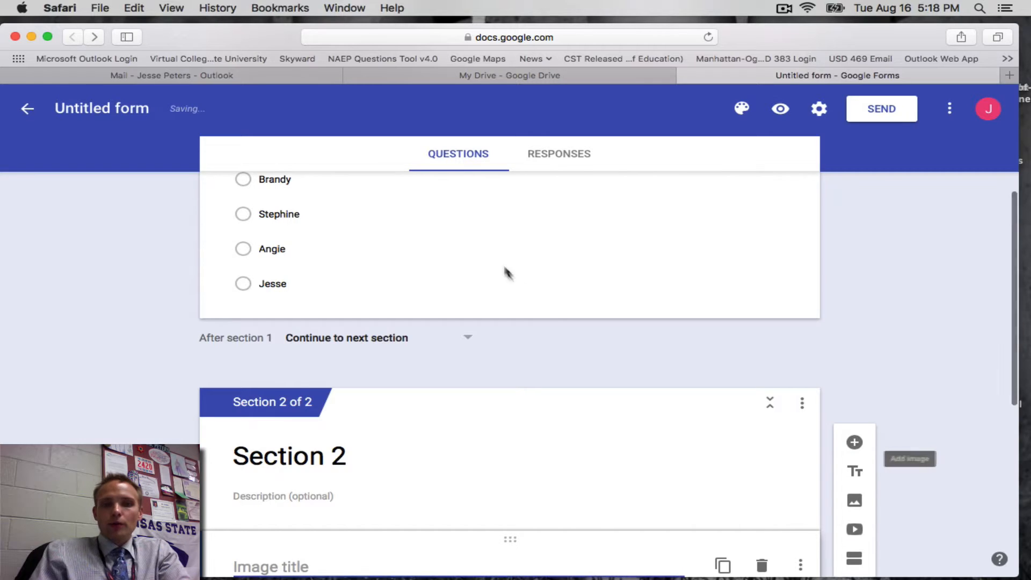
scroll(559, 330, up, 7)
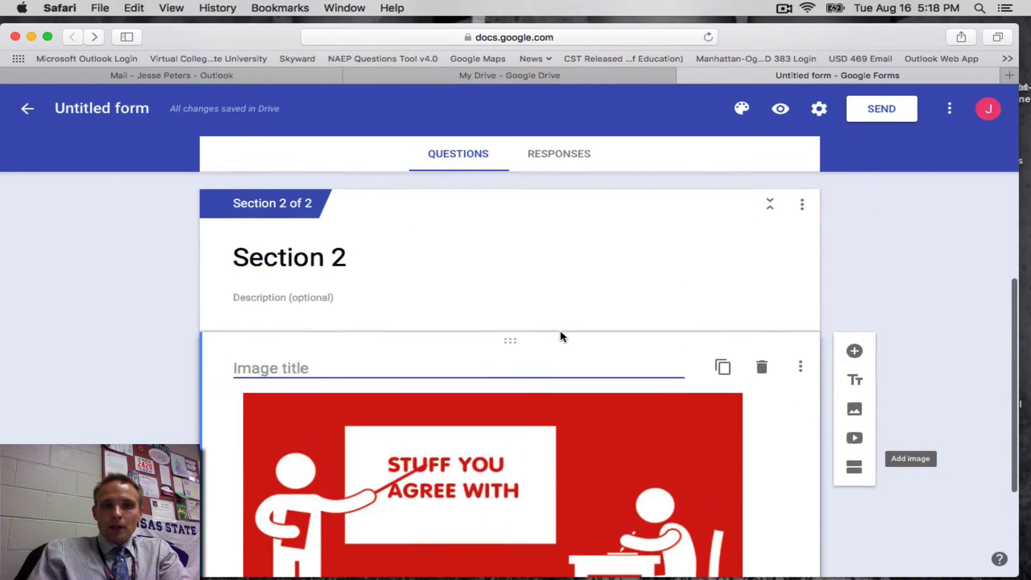
scroll(559, 337, down, 5)
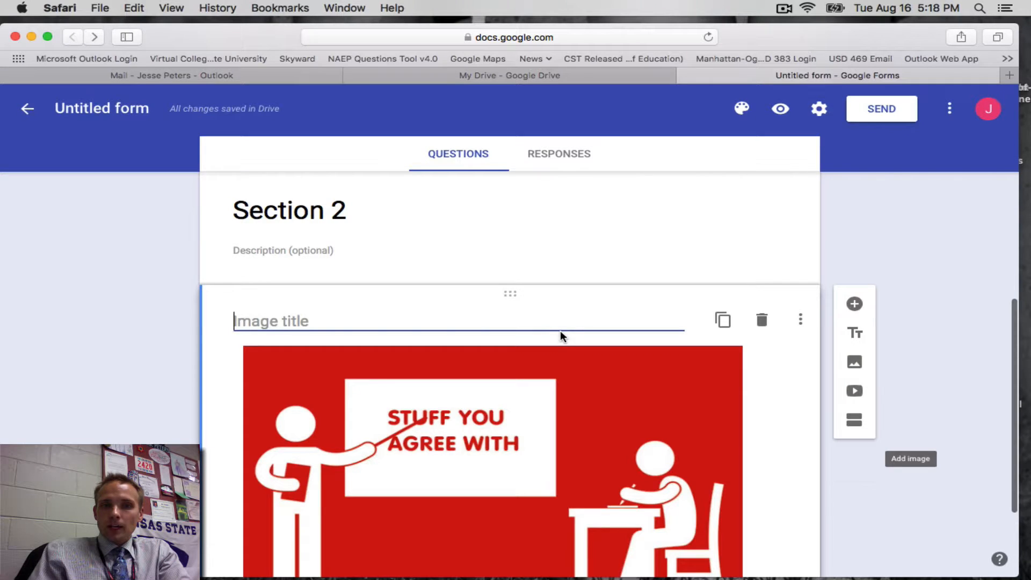
Step: Set the Section 2 description to "The image below goes with question #2"
scroll(560, 334, up, 2)
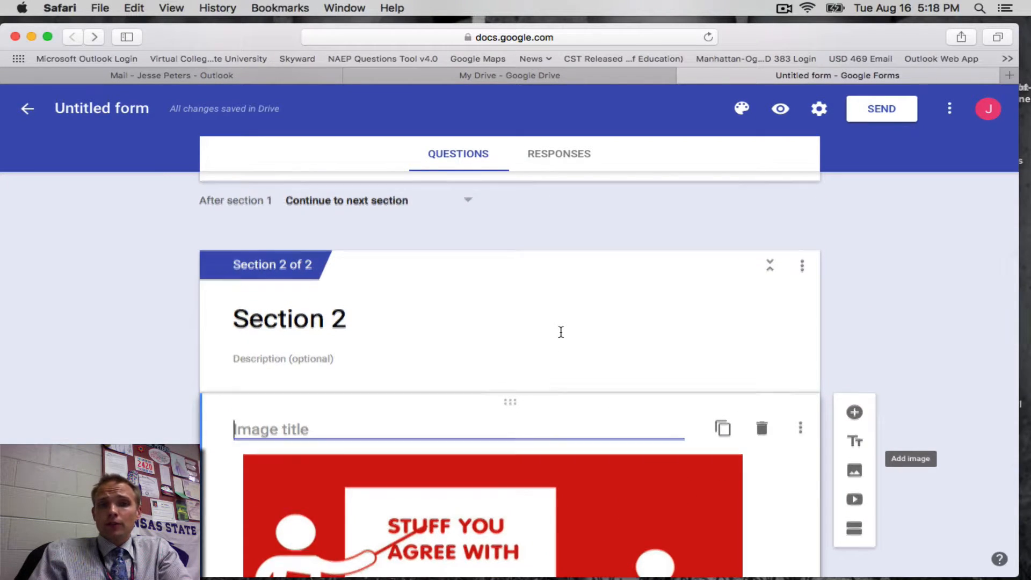
scroll(560, 332, down, 3)
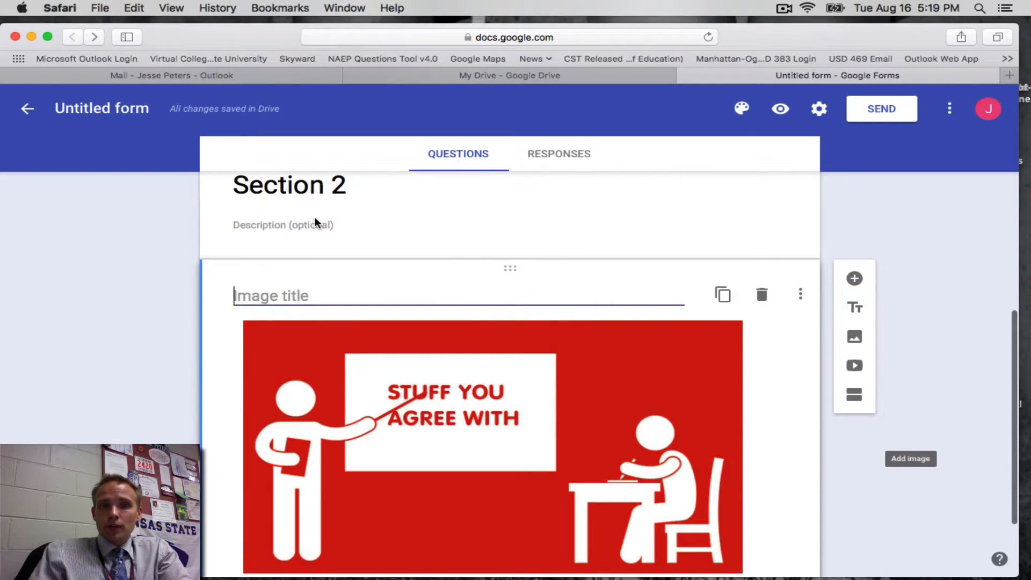
click(271, 224)
text(The image below goes with)
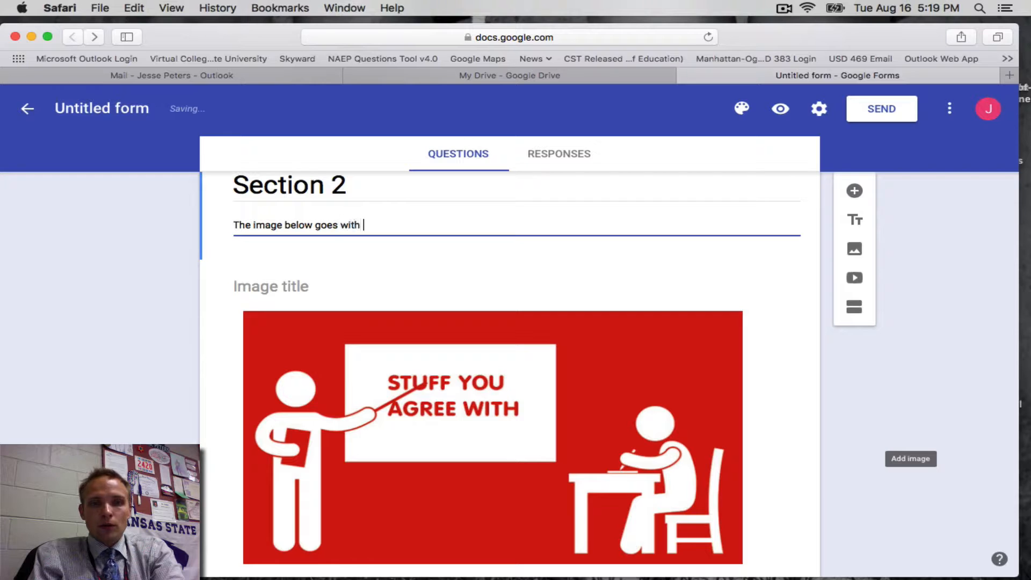
text(question #2)
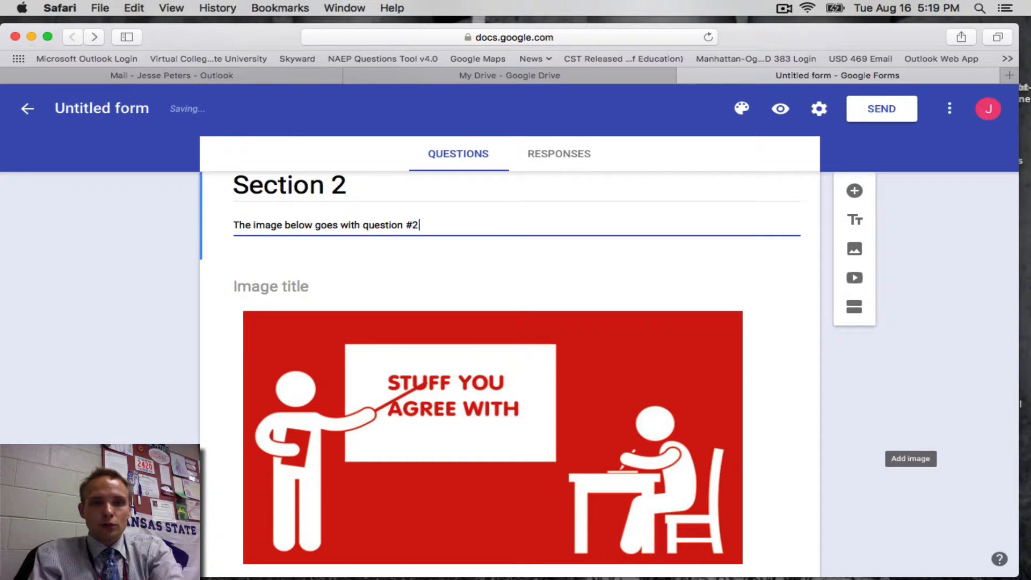
Step: Add a new question directly below the Section 2 image and enter "Question #2" as its text
scroll(382, 231, down, 1)
click(293, 248)
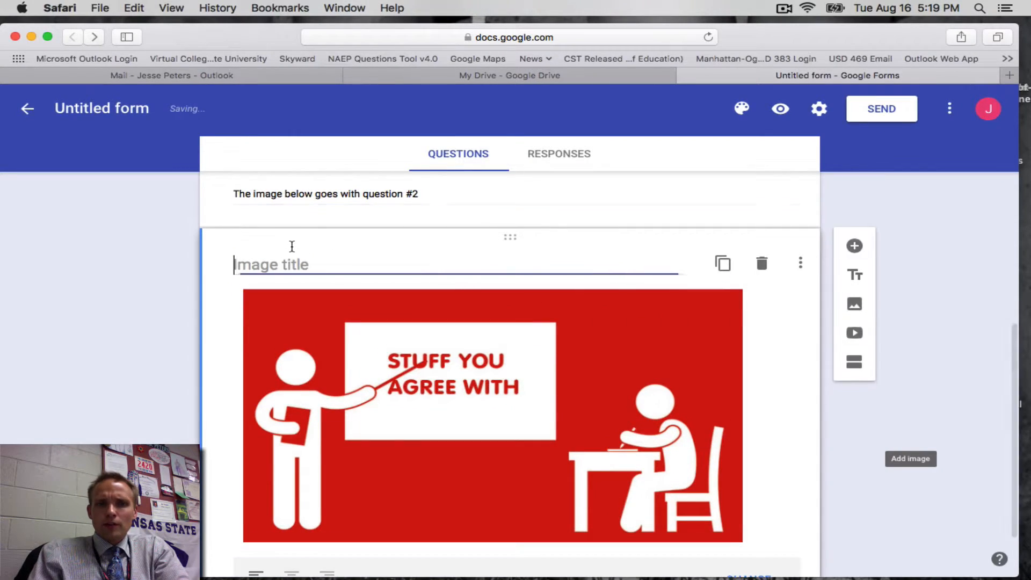
scroll(177, 282, down, 3)
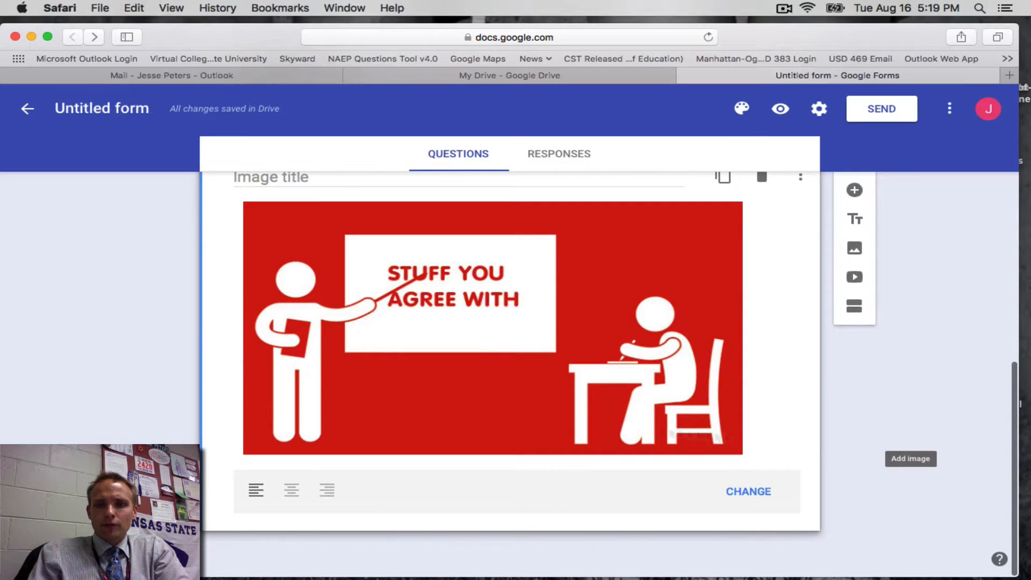
scroll(755, 392, up, 3)
scroll(755, 391, down, 2)
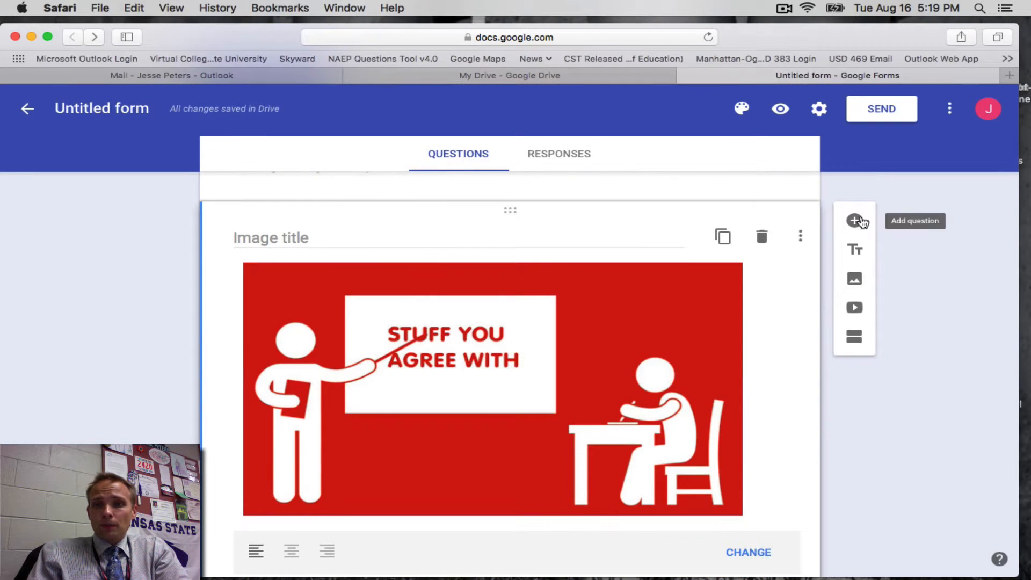
click(855, 220)
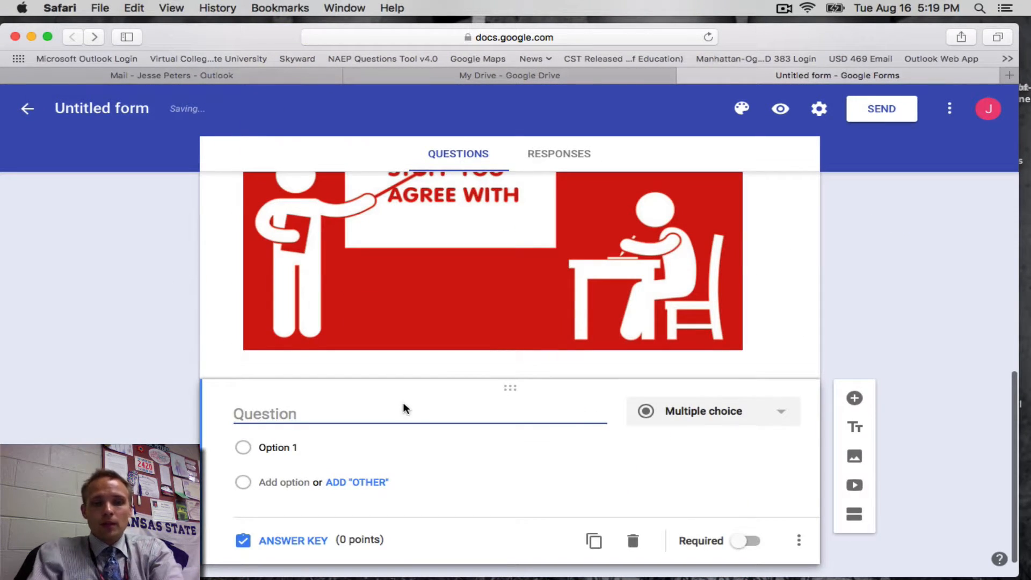
text(Question)
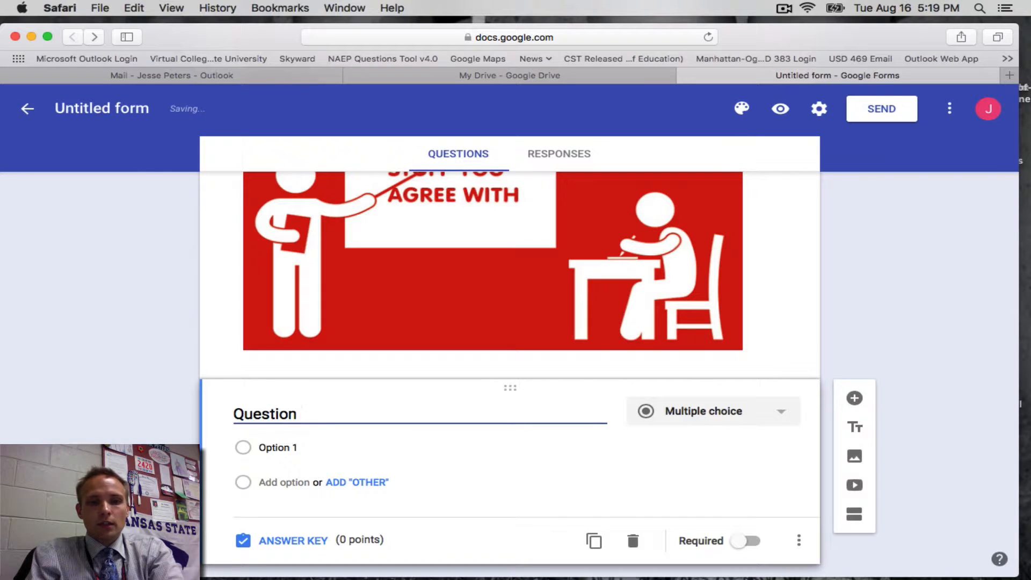
text( #2)
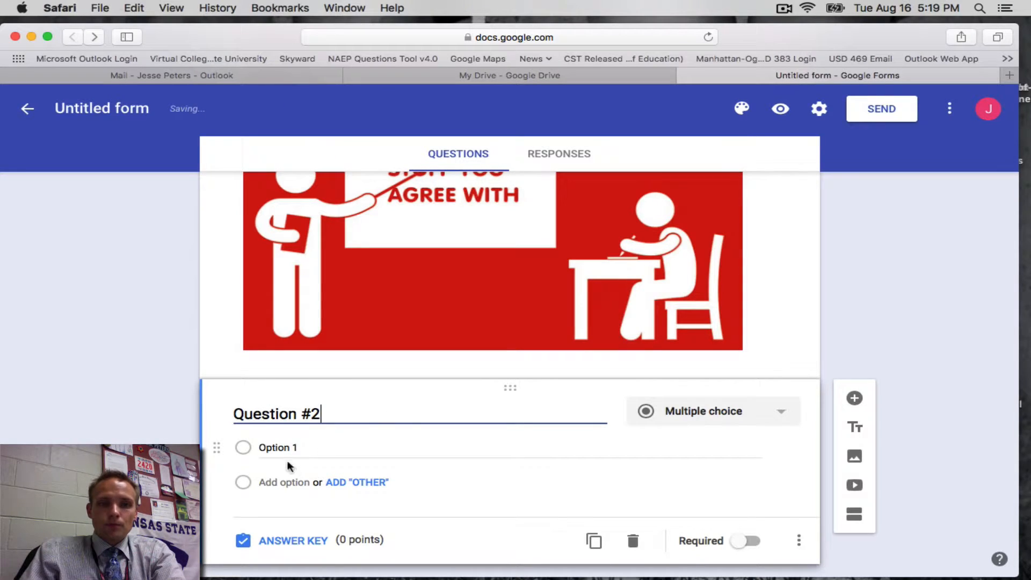
Step: Replace the new question's text with "The image above represents what idea?"
drag(337, 414, 212, 407)
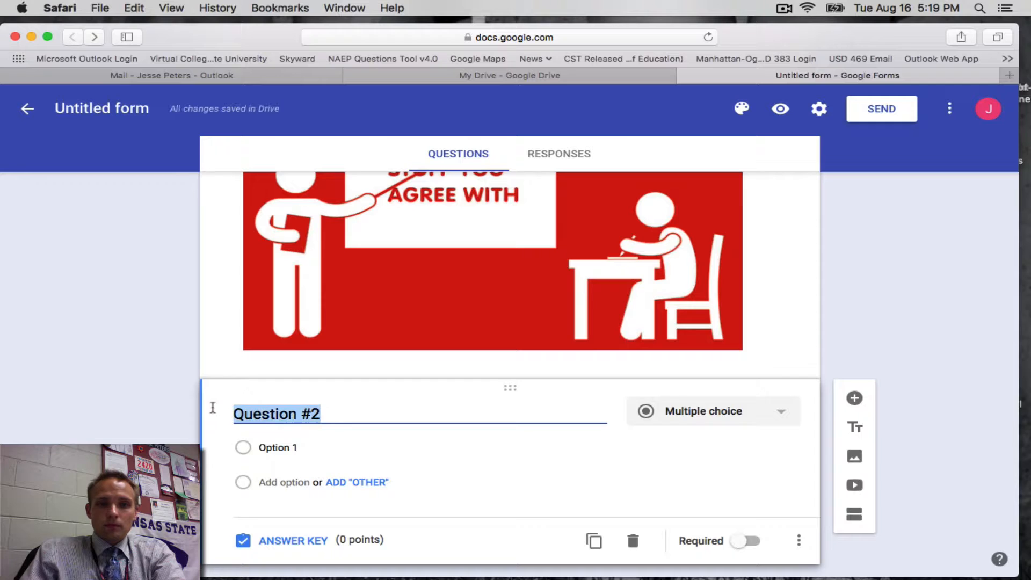
text(The)
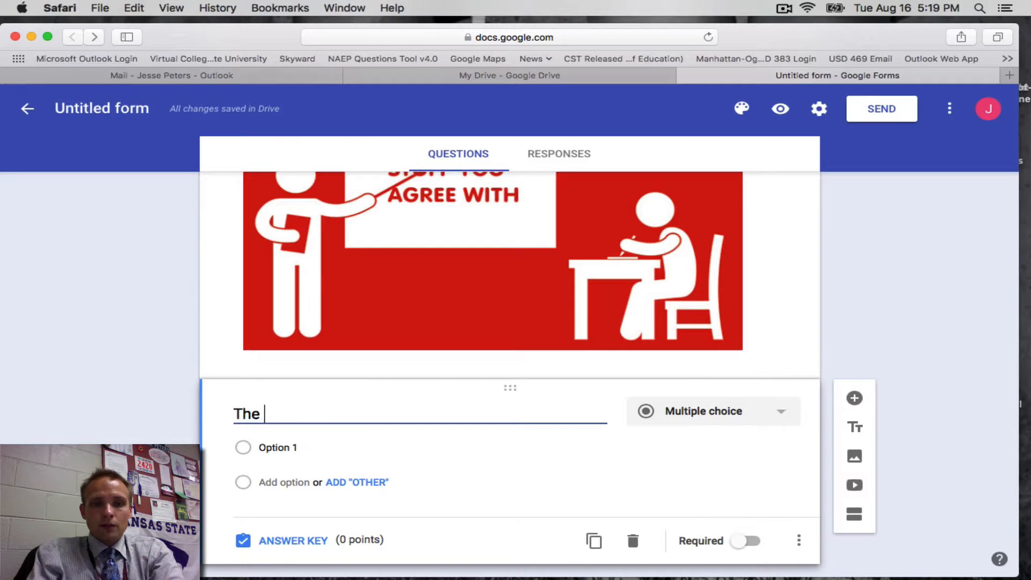
text( image q)
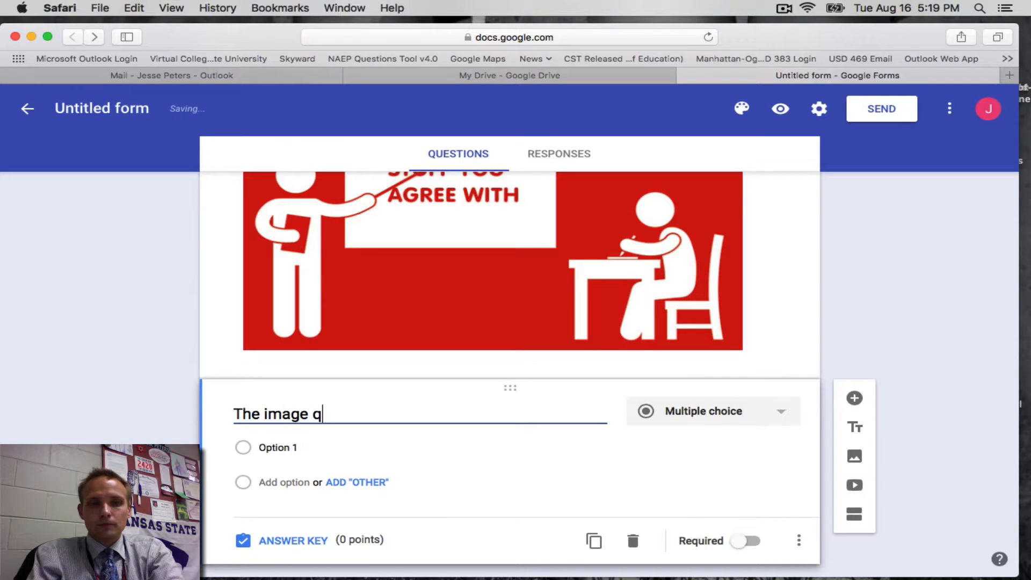
key(BackSpace)
text(above)
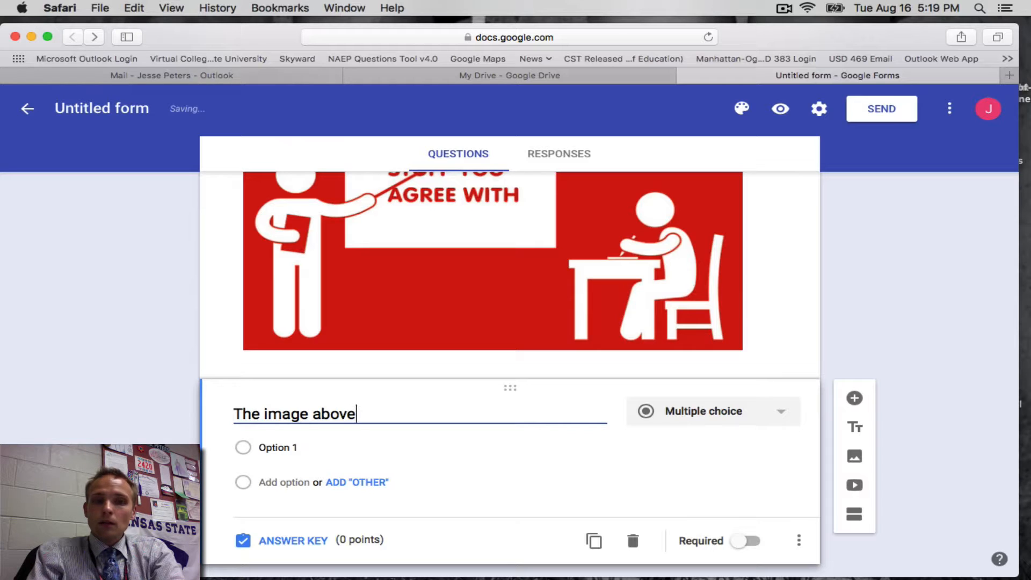
text( represent)
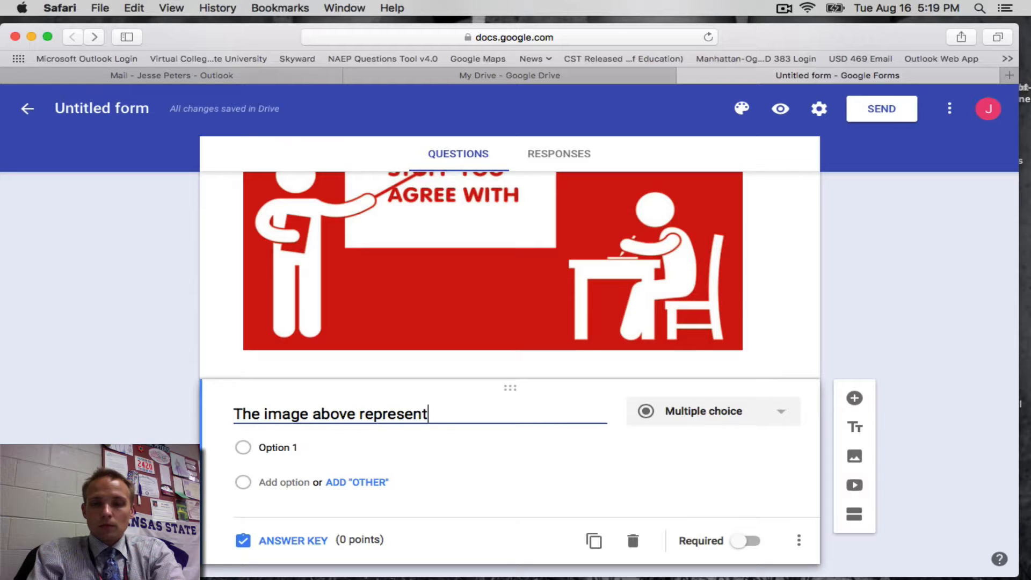
text(s)
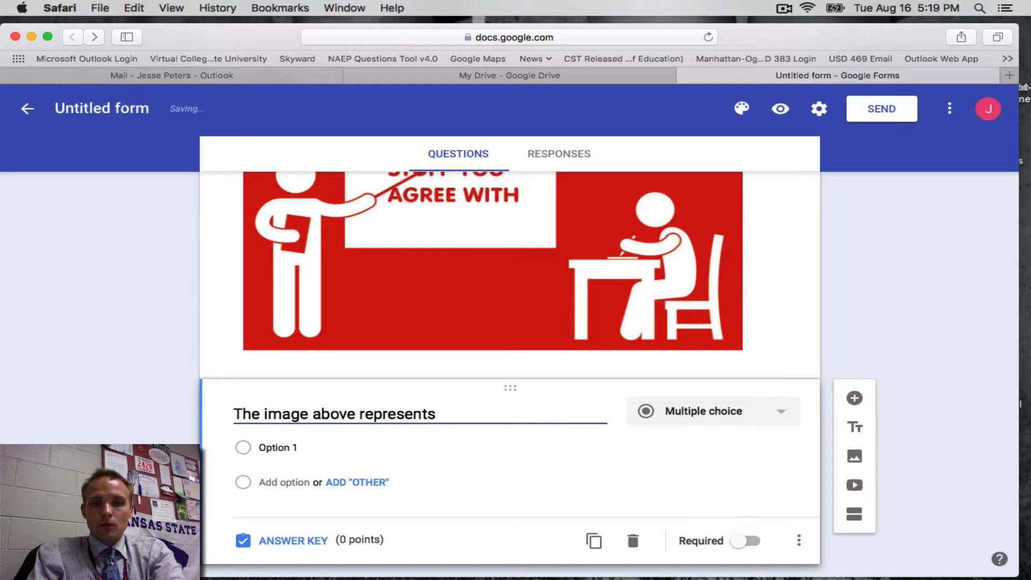
text( what idea?)
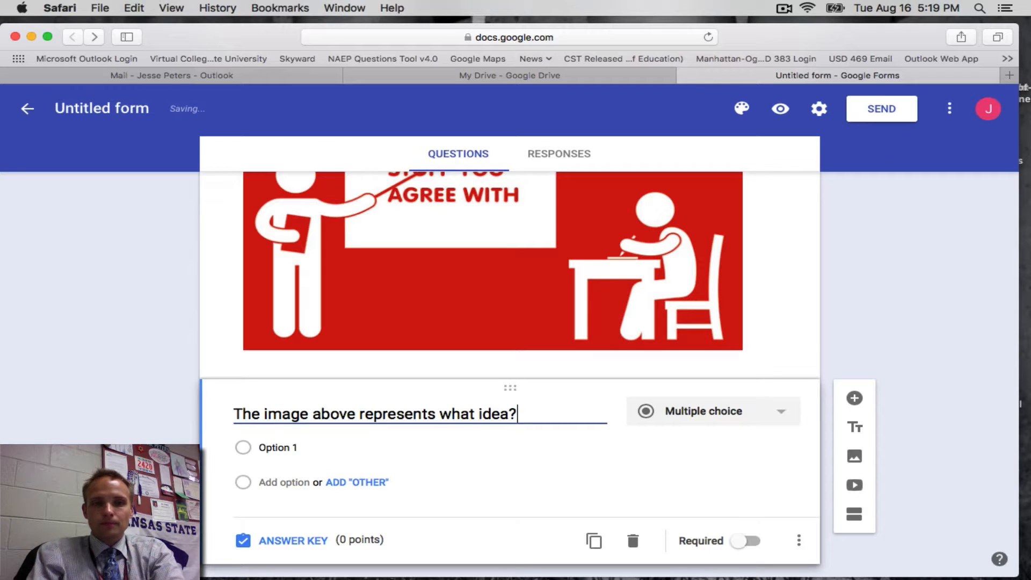
Step: Fill in four answer options for the image question: Primary Source, Bias, Corroboration and Sourcing
click(298, 446)
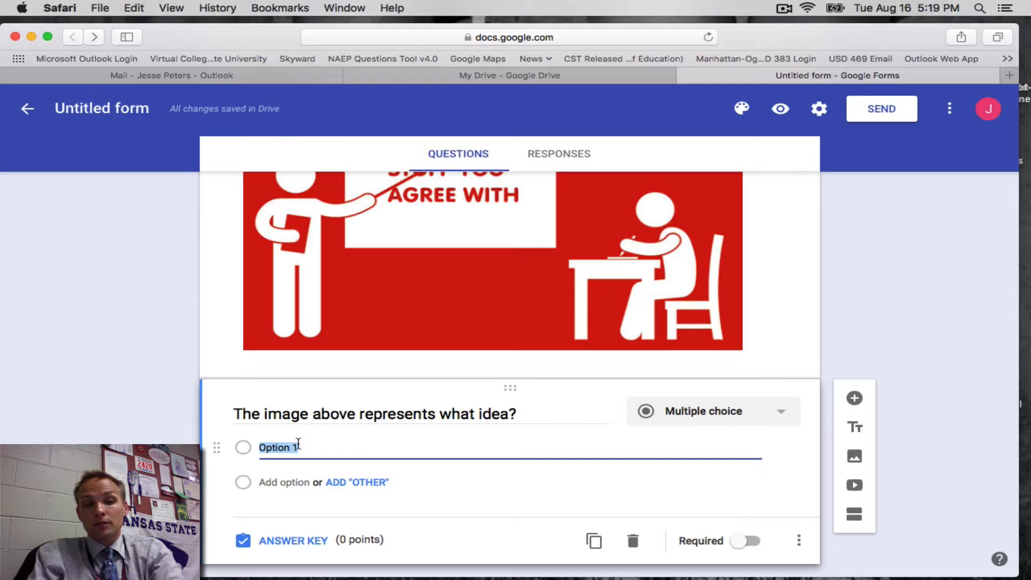
text(Pri)
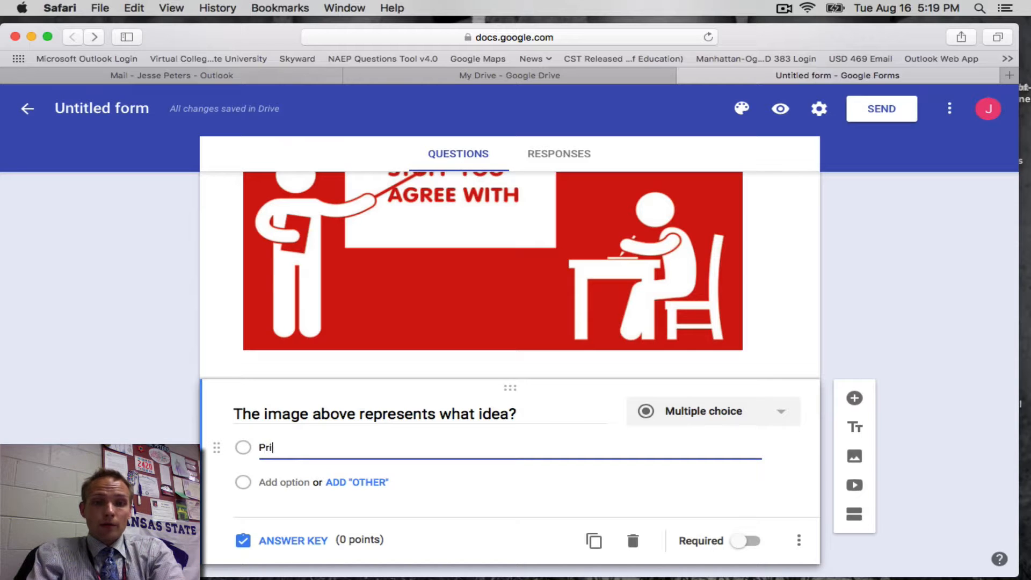
text(mary Source)
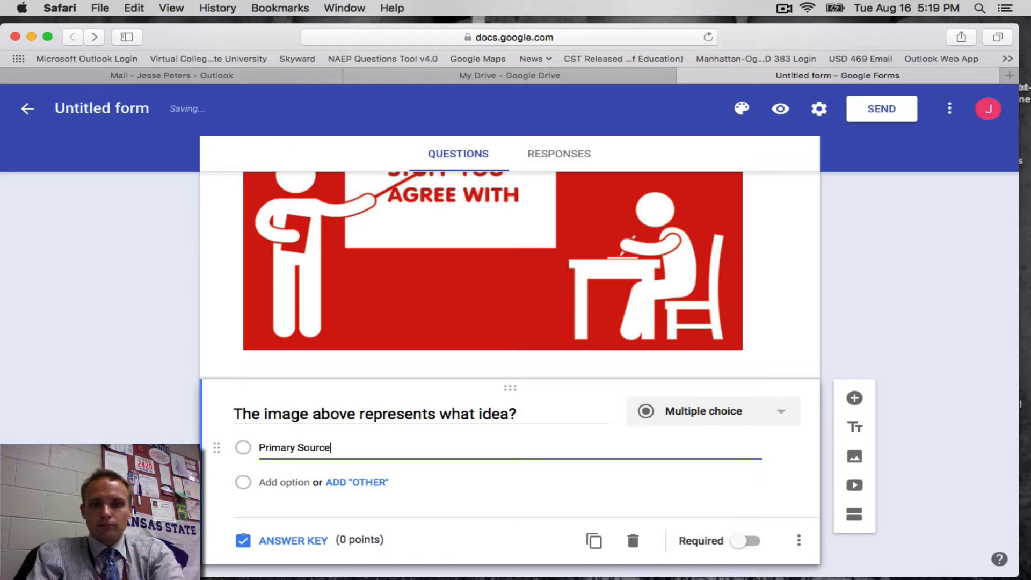
key(Return)
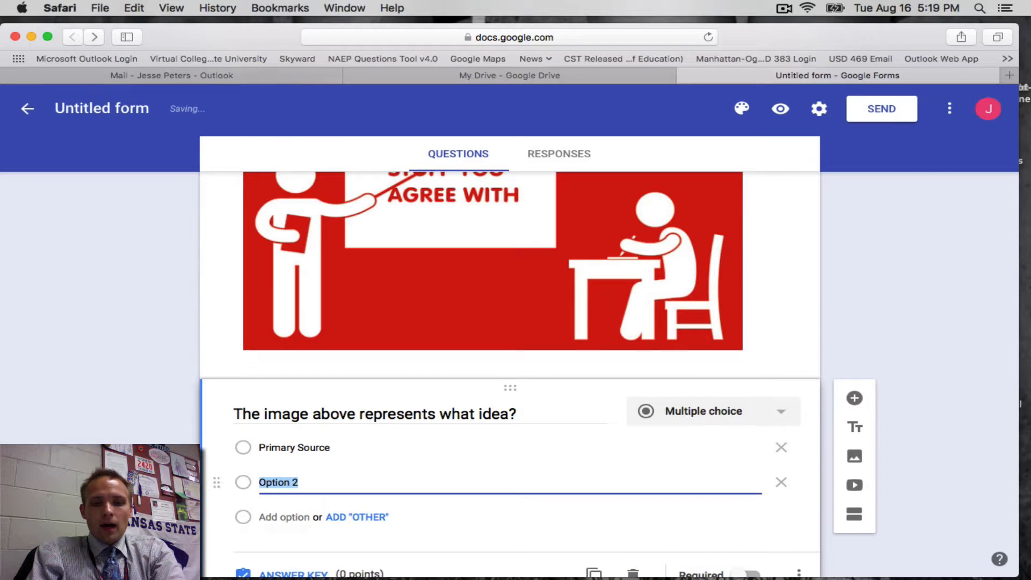
text(Bias)
key(Return)
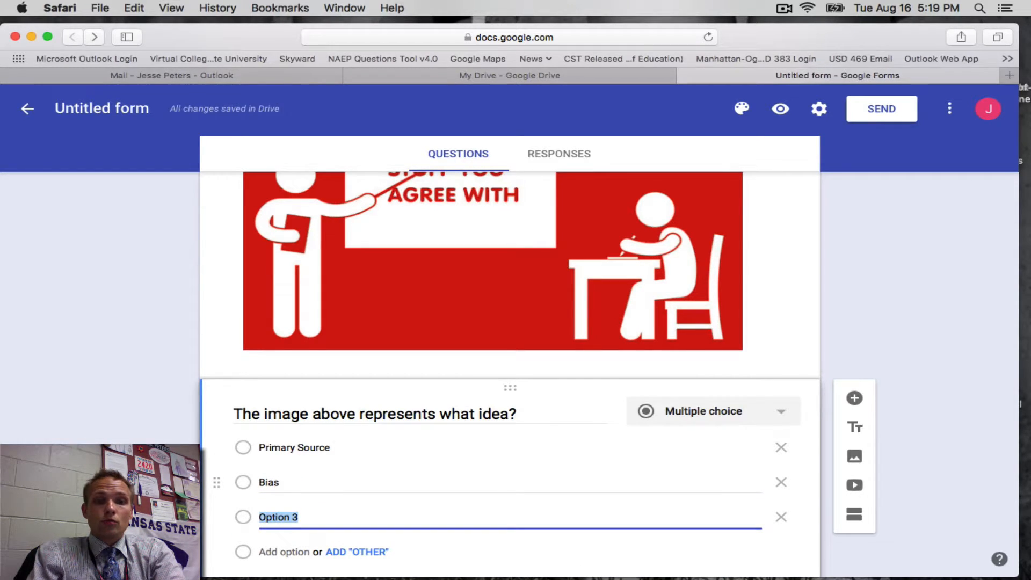
text(Corrobo)
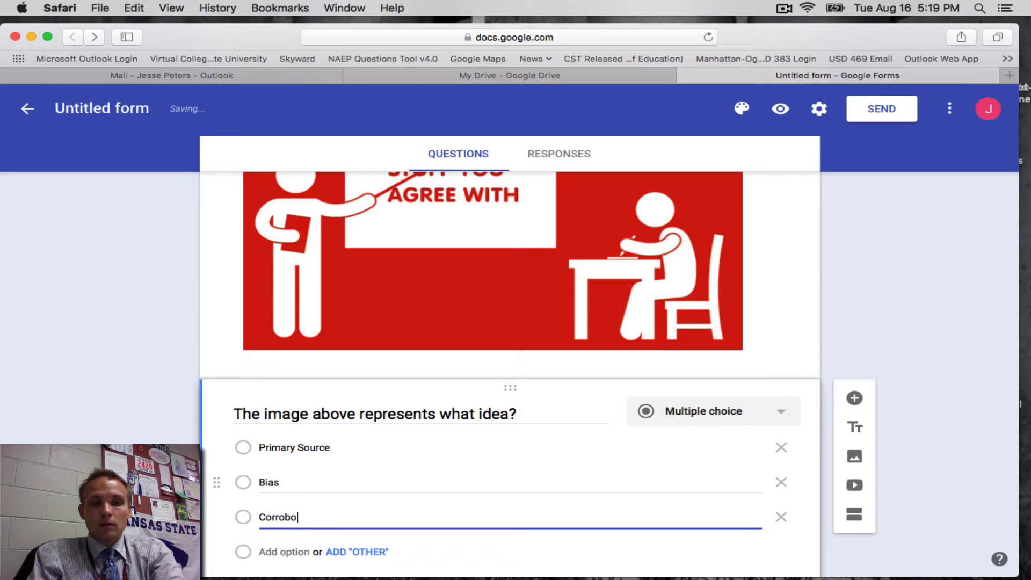
text(ration)
key(Return)
text(Sourcing)
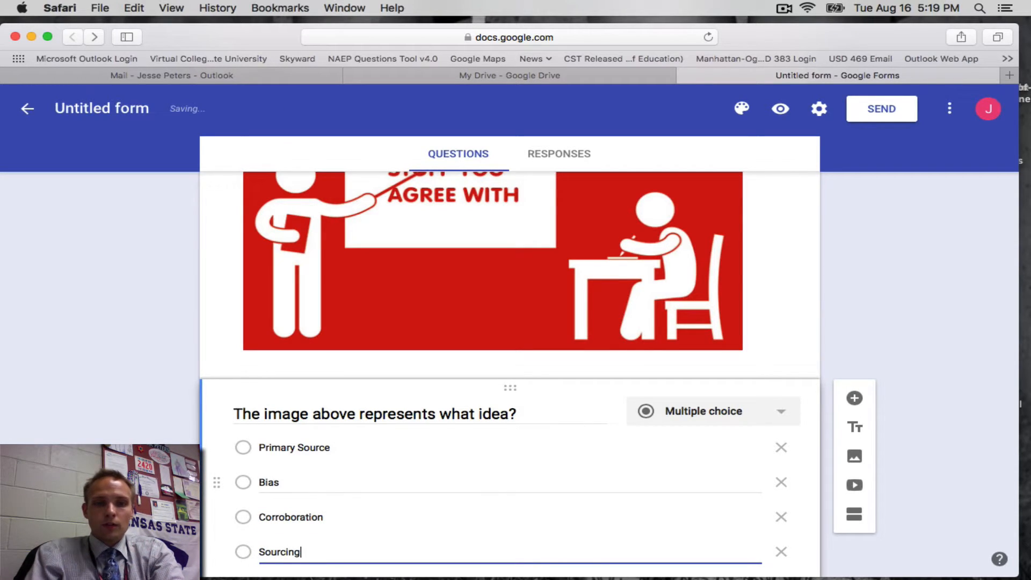
Step: Set Bias as the correct answer to the image question, worth 1 point, and make the question required
scroll(510, 376, down, 3)
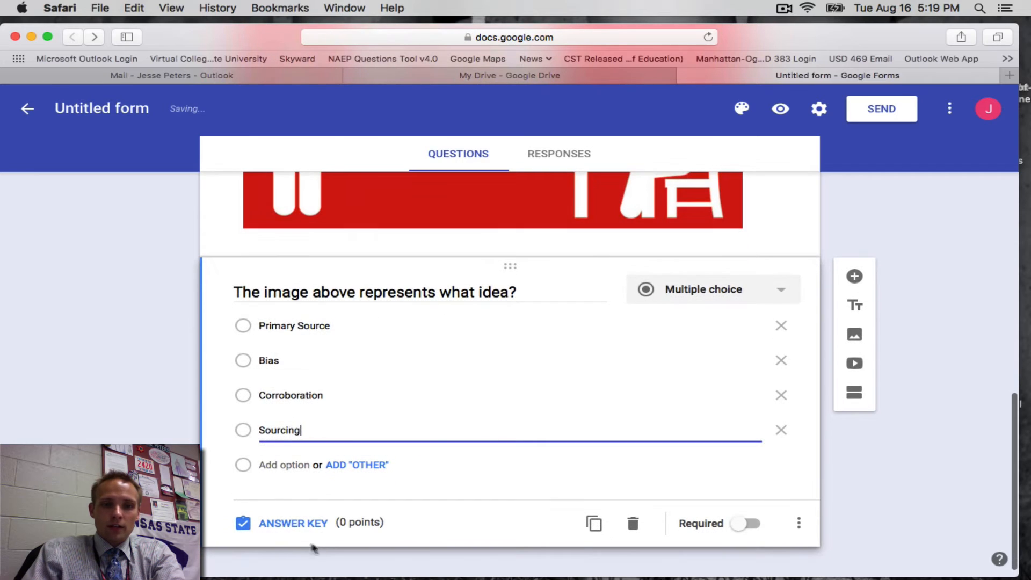
click(292, 524)
click(242, 414)
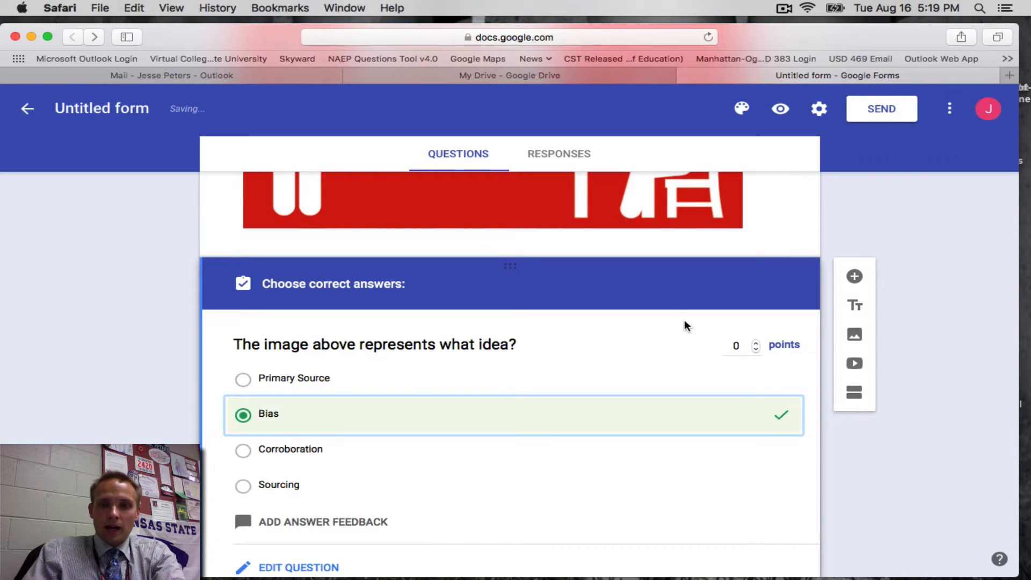
click(739, 344)
text(1)
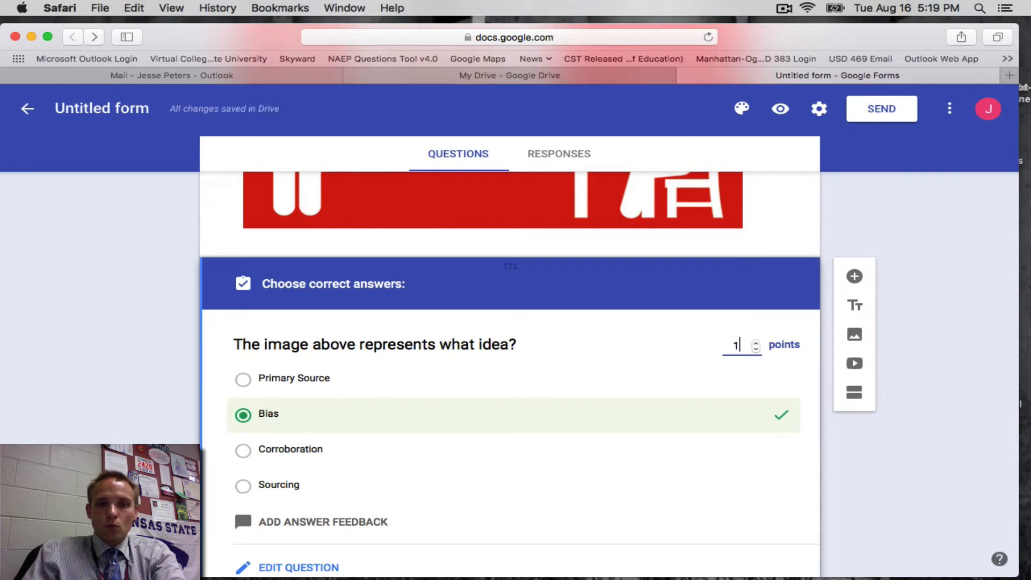
scroll(702, 407, down, 2)
click(321, 507)
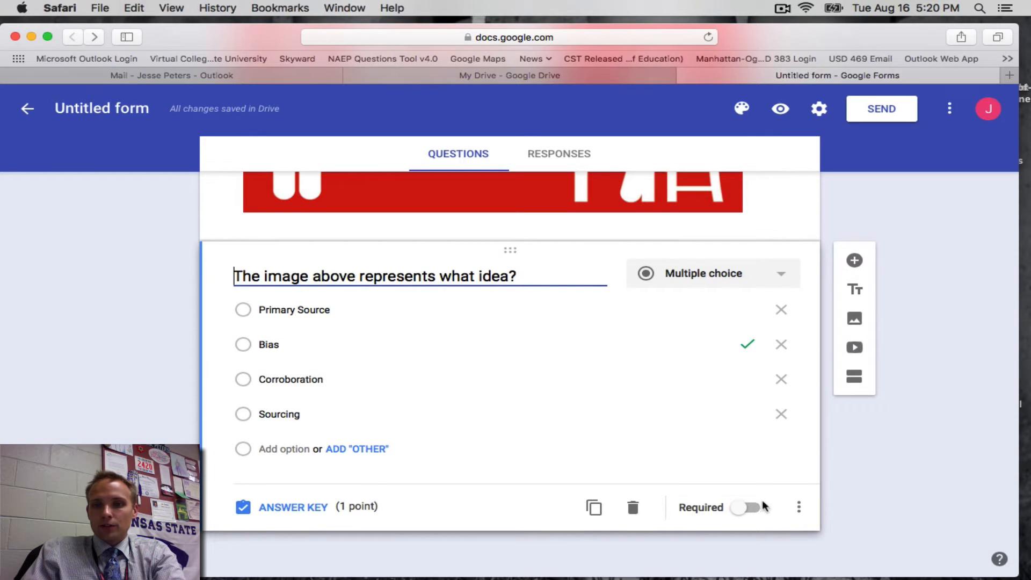
click(739, 508)
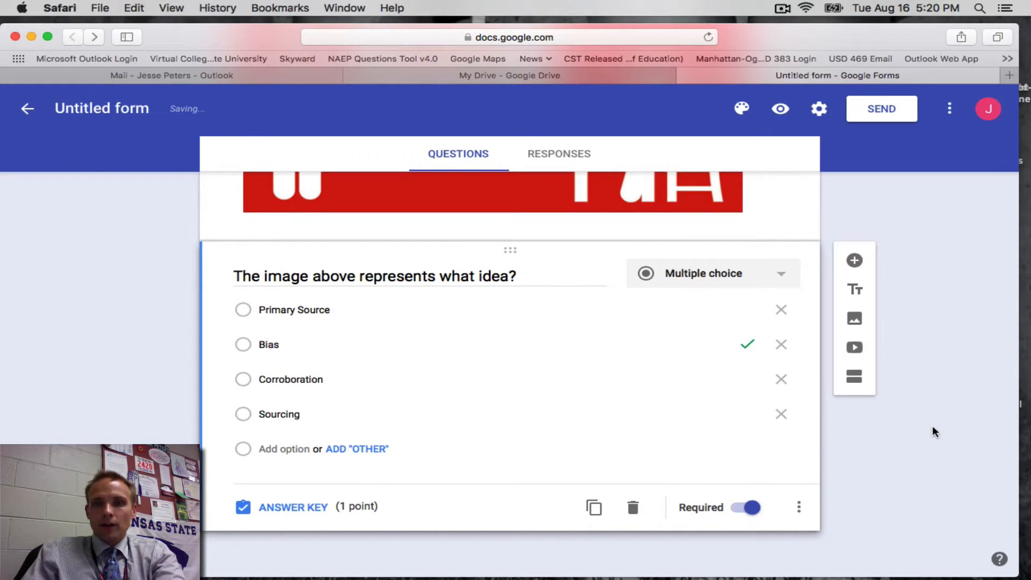
Step: Preview the quiz's first page as a respondent sees it and close the preview
scroll(933, 425, up, 5)
click(779, 110)
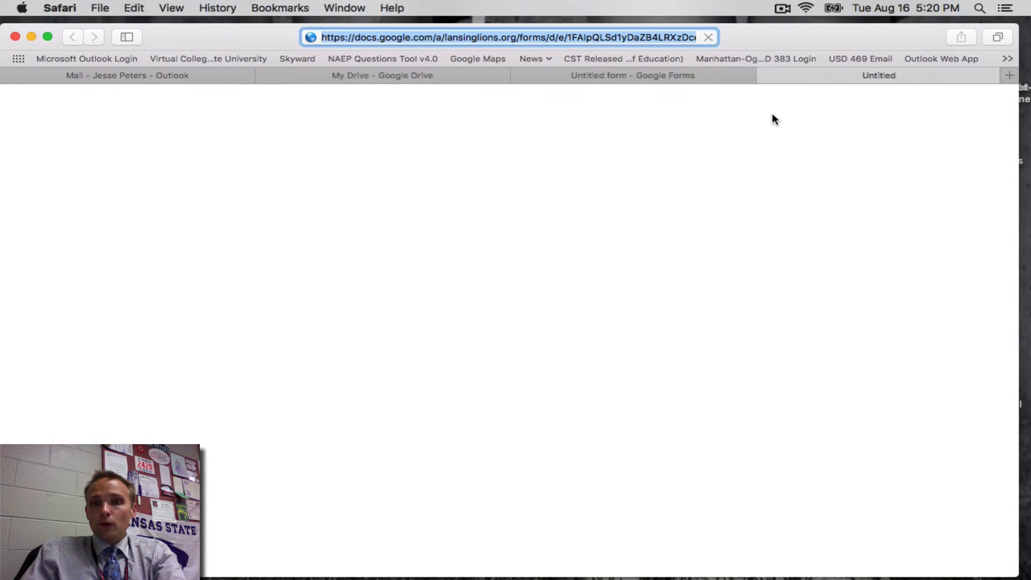
scroll(780, 213, down, 3)
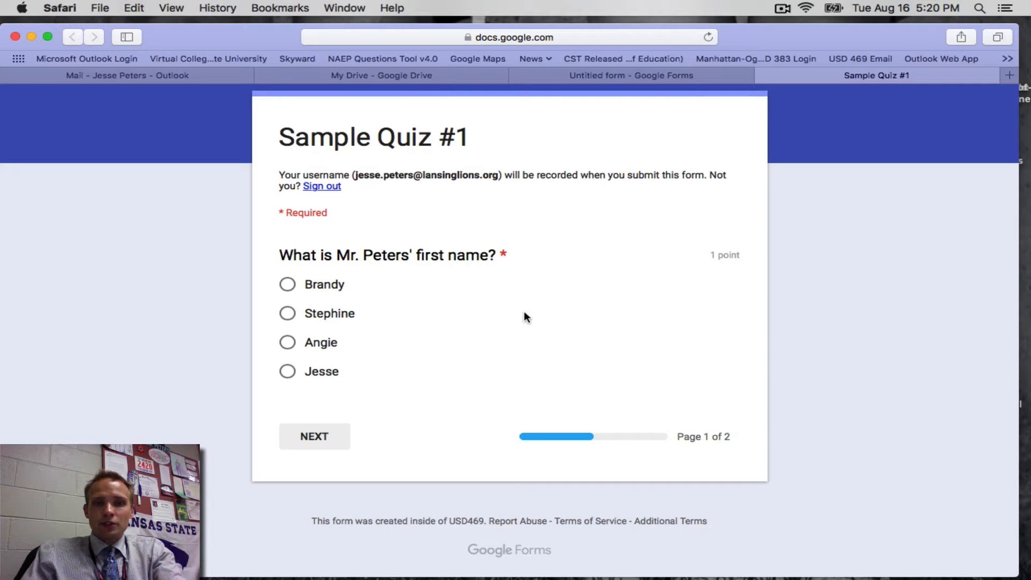
click(763, 76)
Step: Name the form file "Sample Quiz #1" and copy its shortened share link from the send options
click(122, 109)
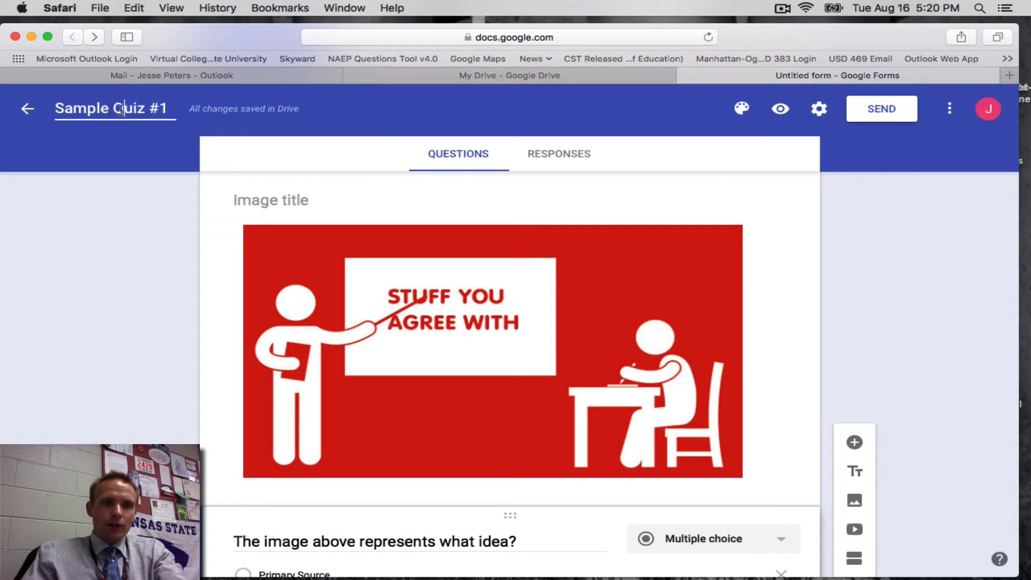
scroll(326, 180, up, 15)
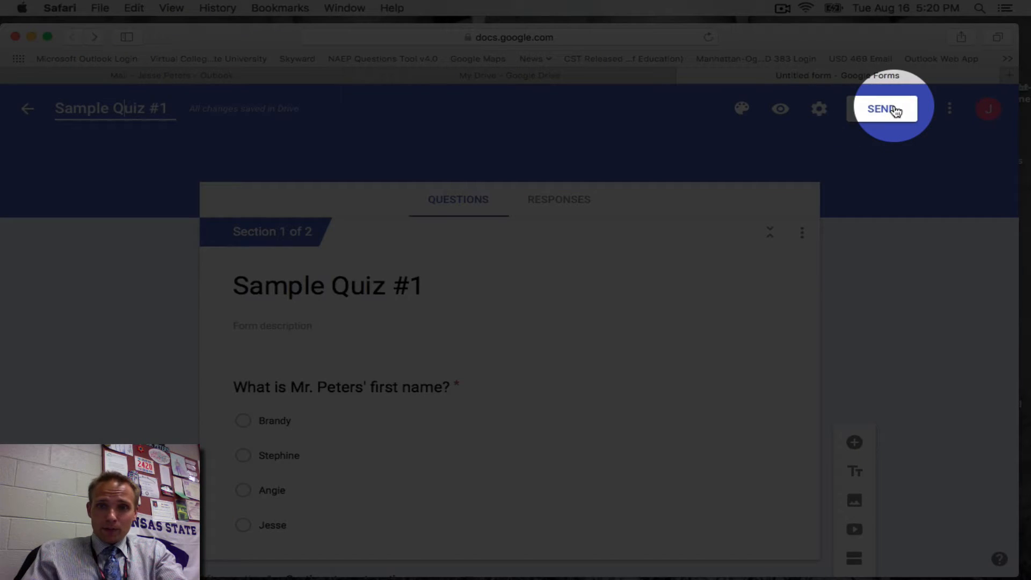
click(893, 110)
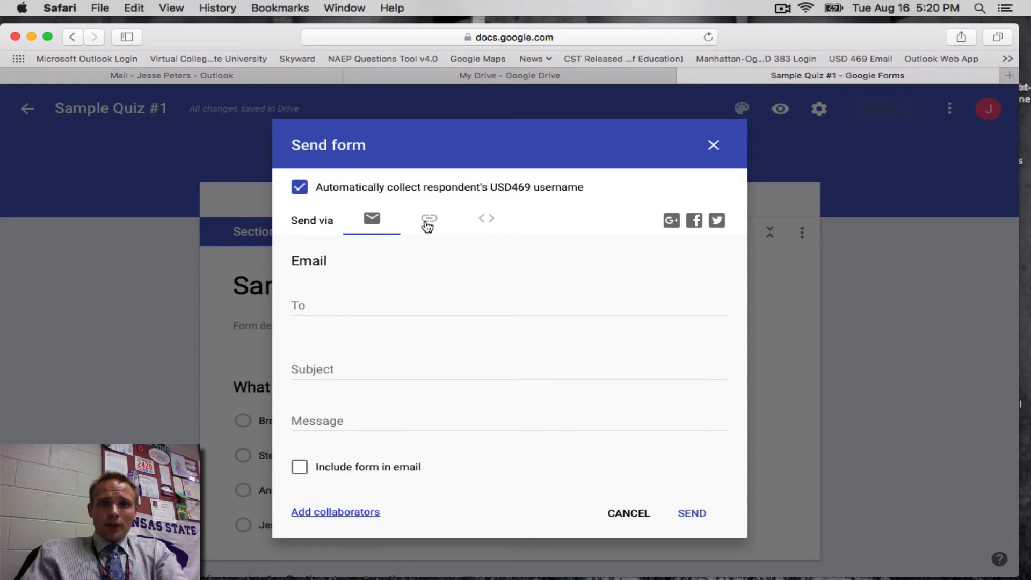
click(428, 224)
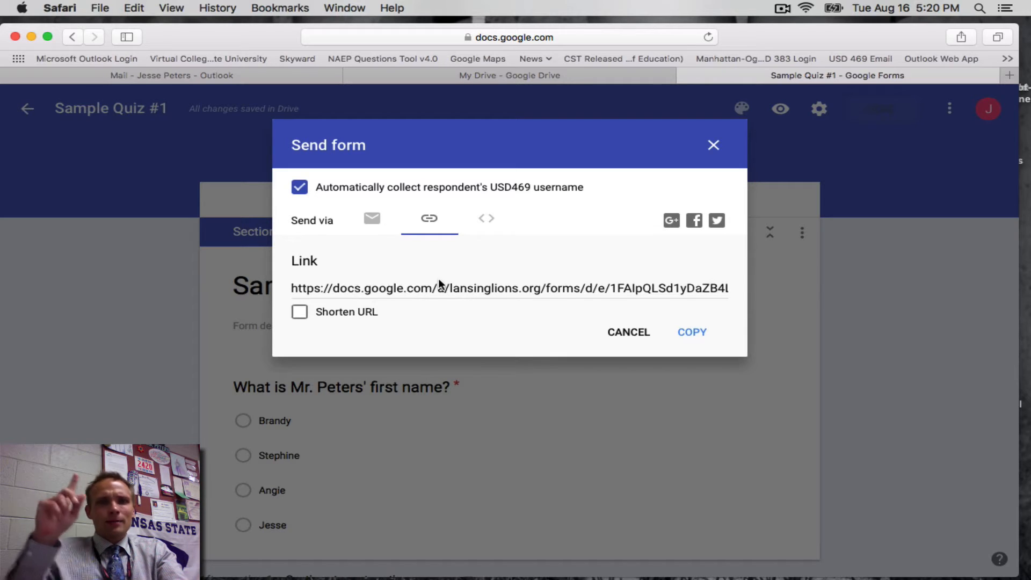
click(298, 312)
key(super+c)
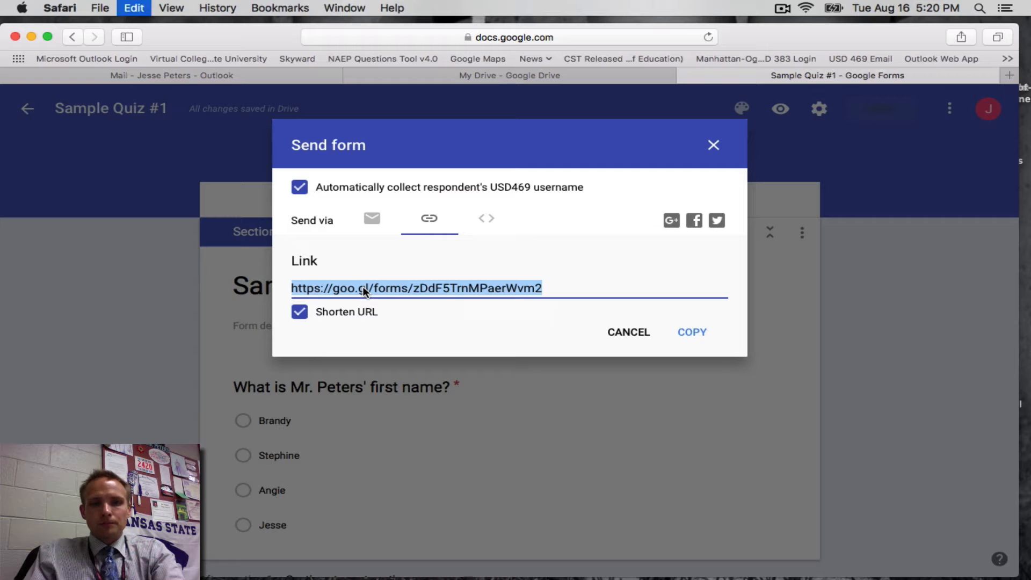
Step: Switch to Google Drive and open the Sample Quiz document in the Tech Tutorials folder
click(434, 74)
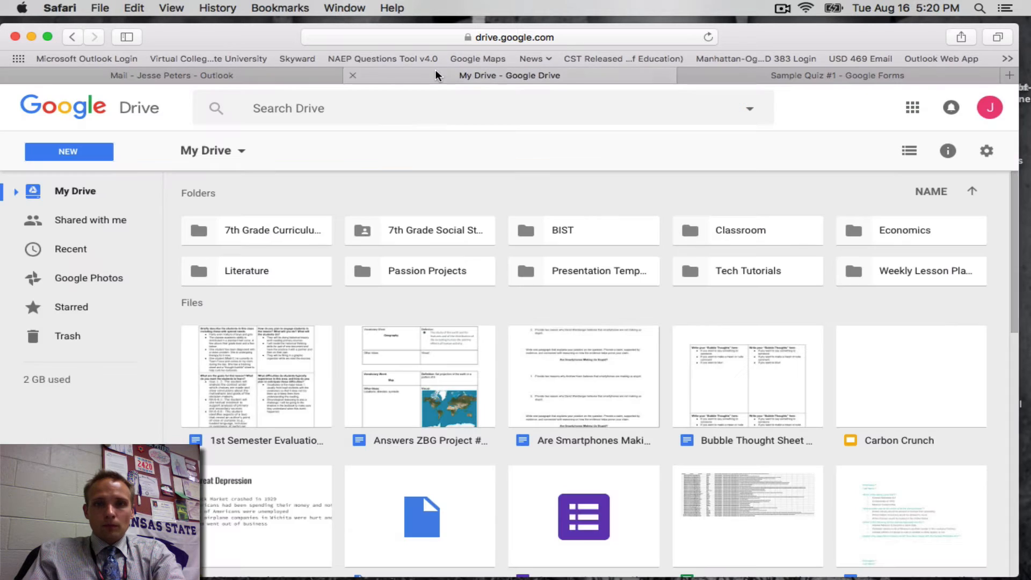
double_click(764, 275)
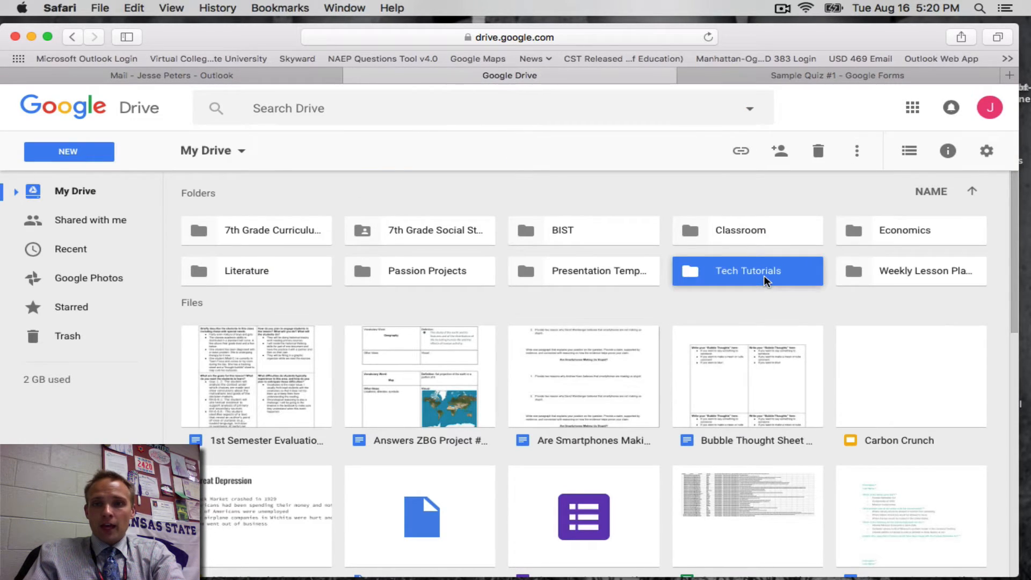
double_click(220, 275)
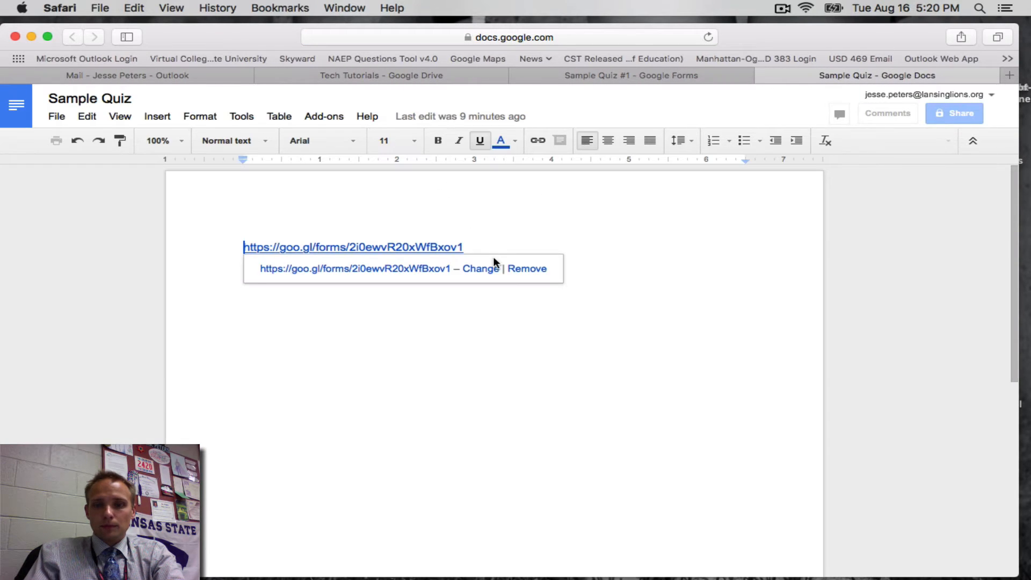
Step: Paste the shortened quiz link on a new line below the existing link in the document
click(479, 248)
key(Return)
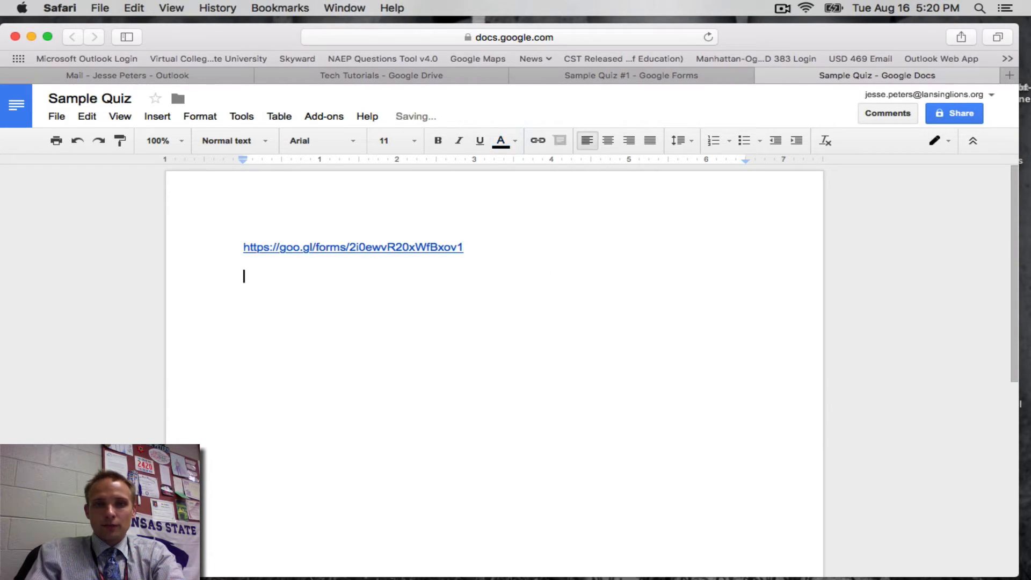
key(super+v)
key(Return)
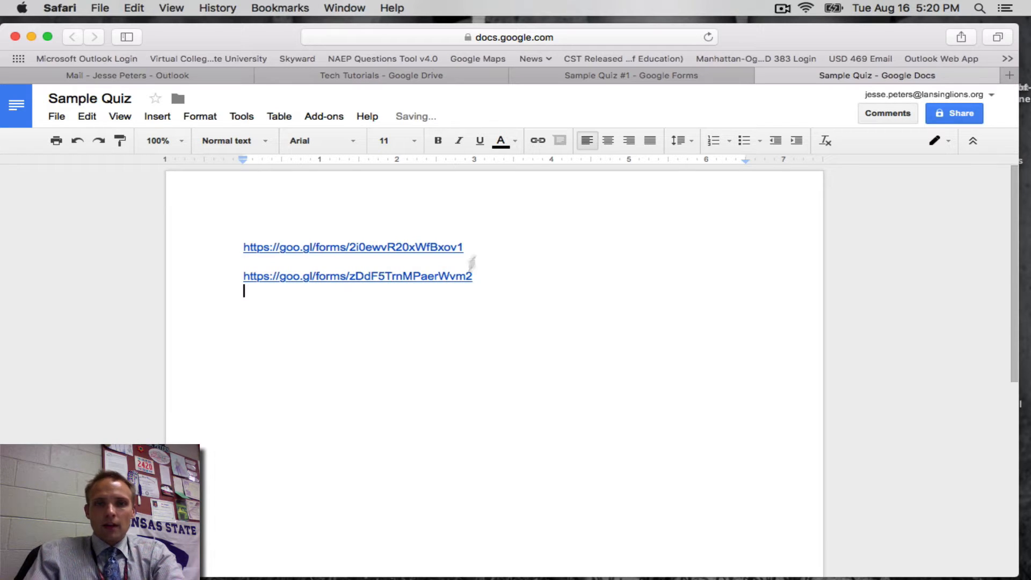
Step: Open the quiz from the pasted link, answer the first-name question with the fourth option, and continue to Section 2
click(387, 277)
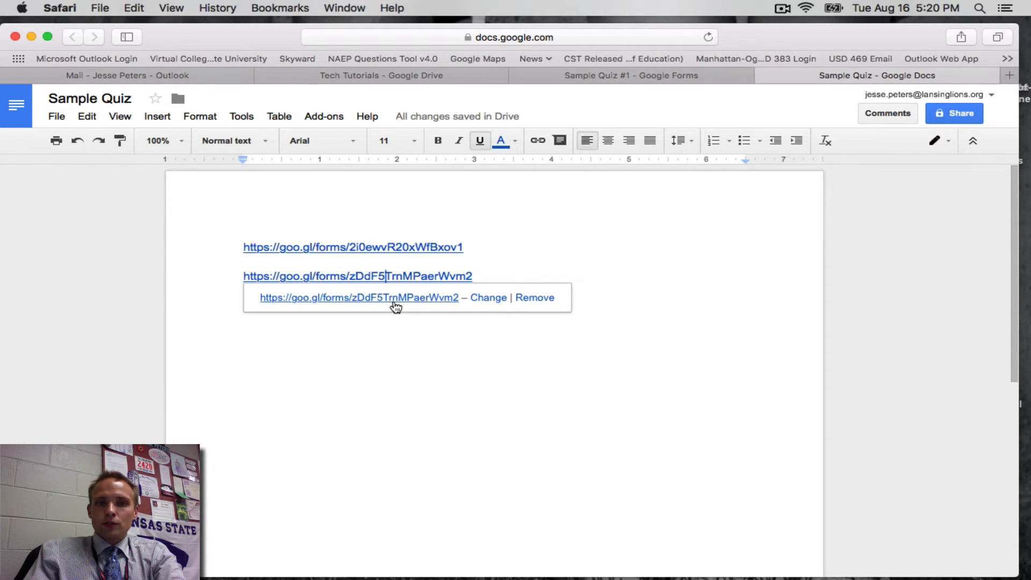
click(395, 305)
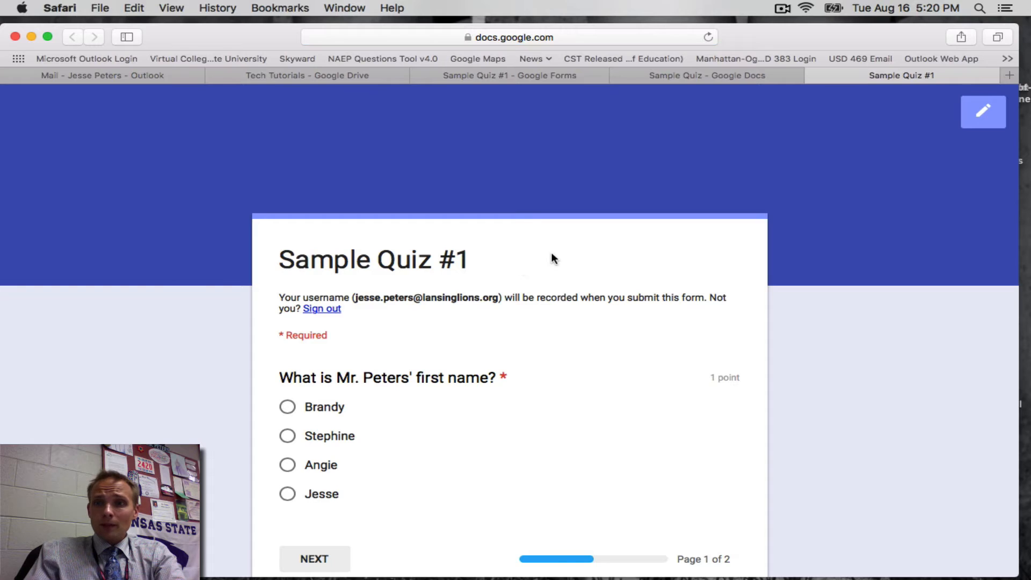
scroll(552, 255, down, 3)
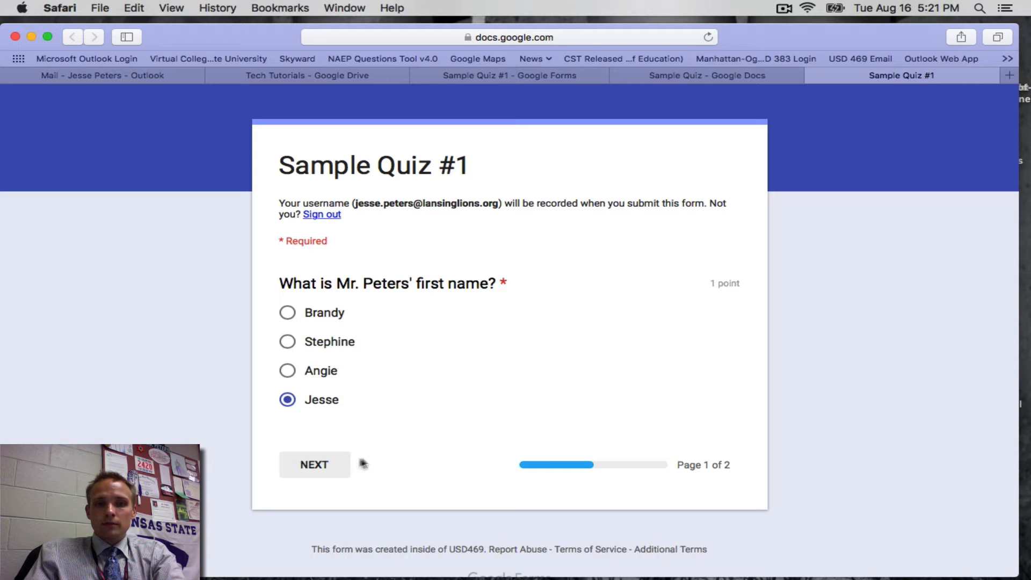
click(327, 465)
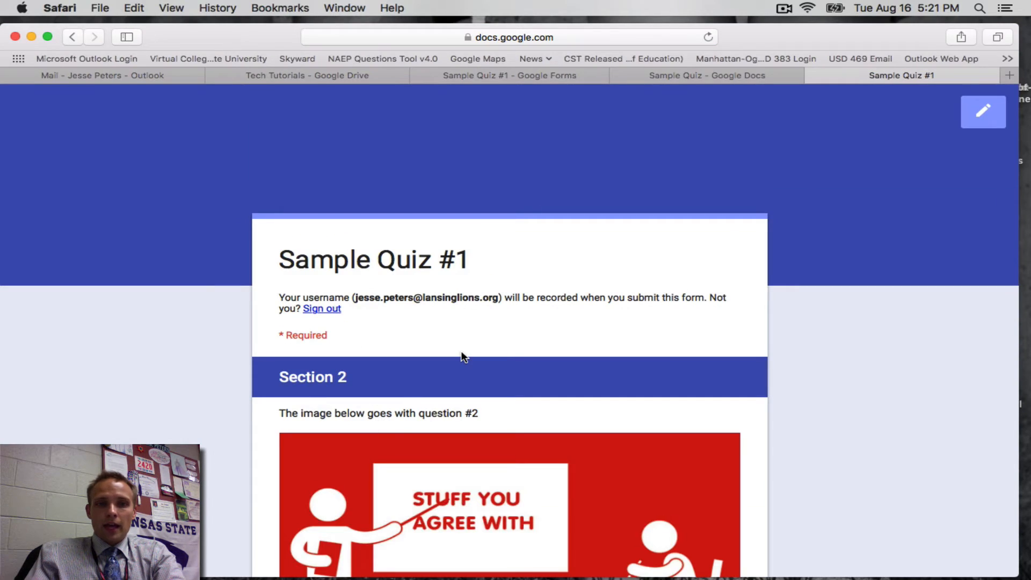
Step: Answer the image question with Corroboration and submit the quiz
scroll(460, 351, down, 3)
scroll(461, 351, down, 3)
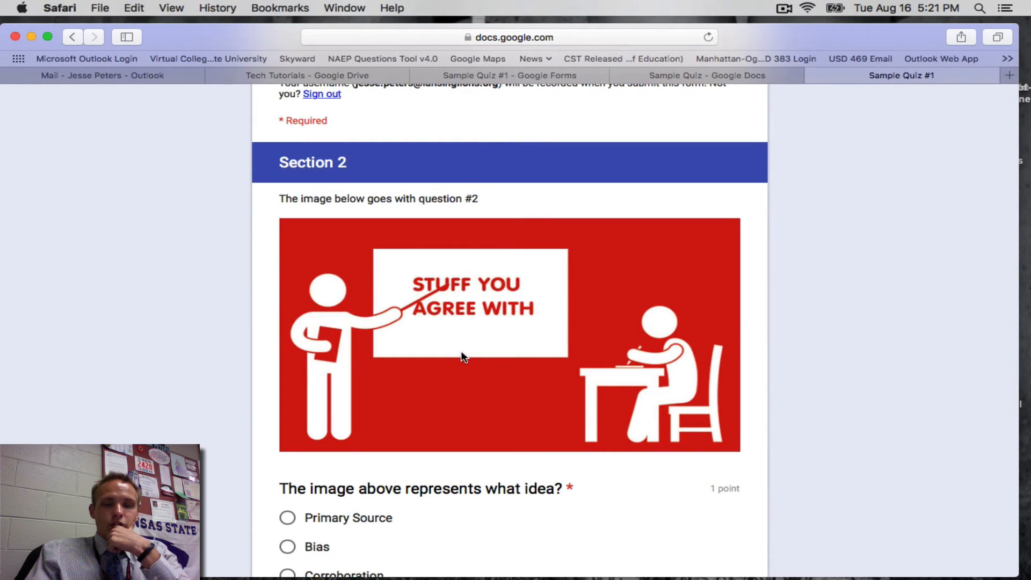
scroll(464, 357, down, 3)
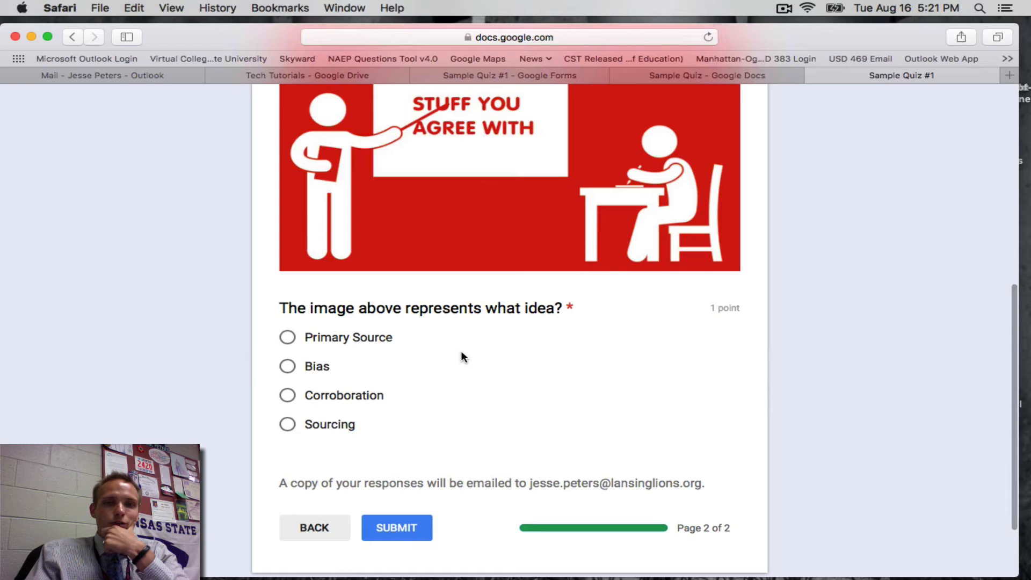
scroll(460, 357, down, 3)
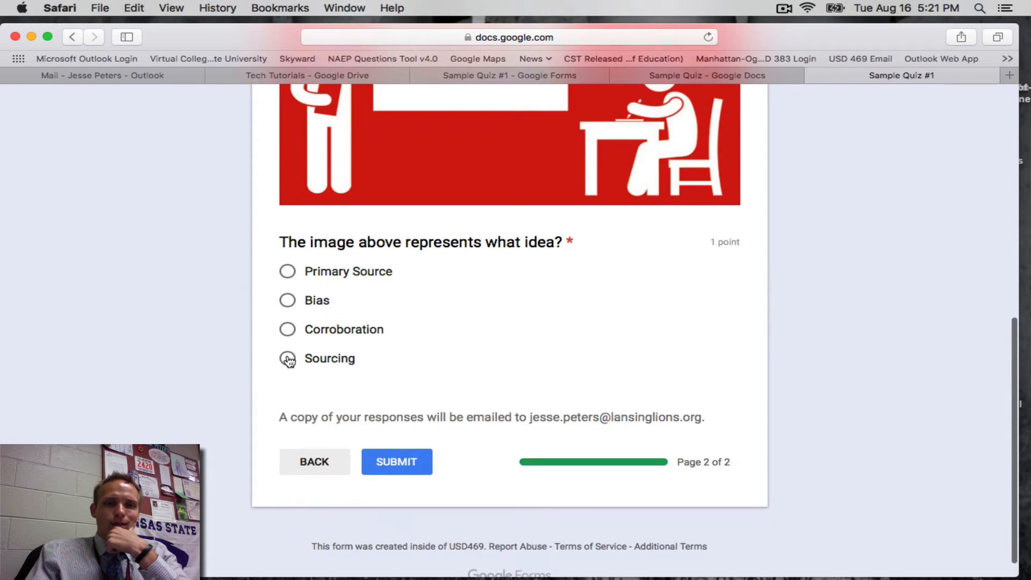
click(288, 332)
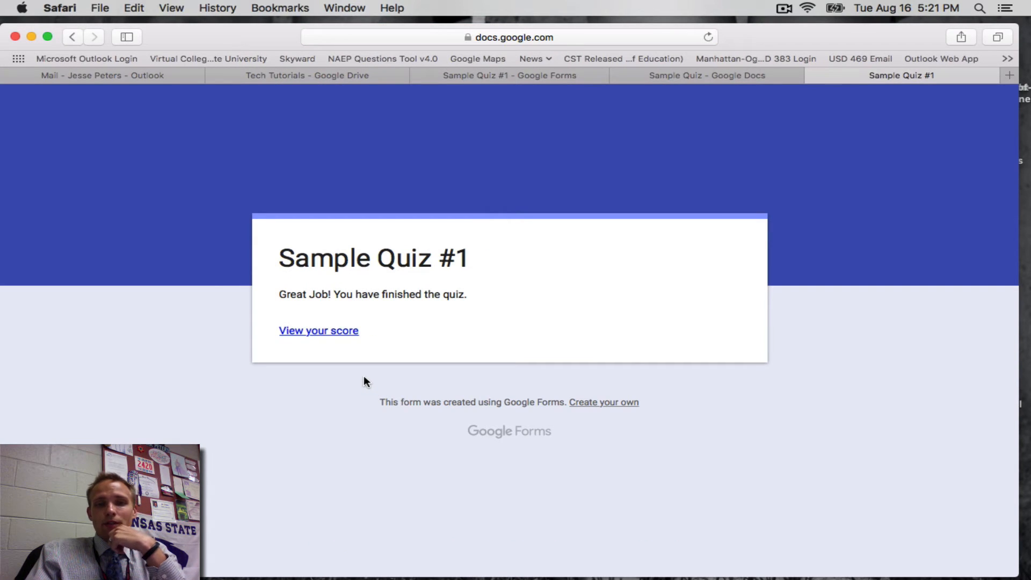
Step: View the submitted quiz's score and check the grading of both answers
click(338, 332)
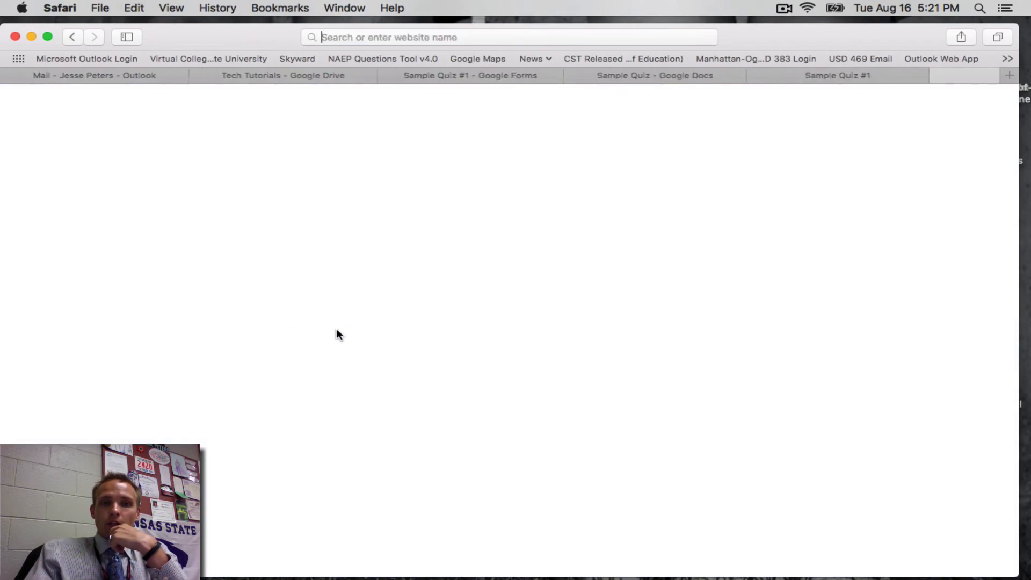
scroll(501, 282, down, 10)
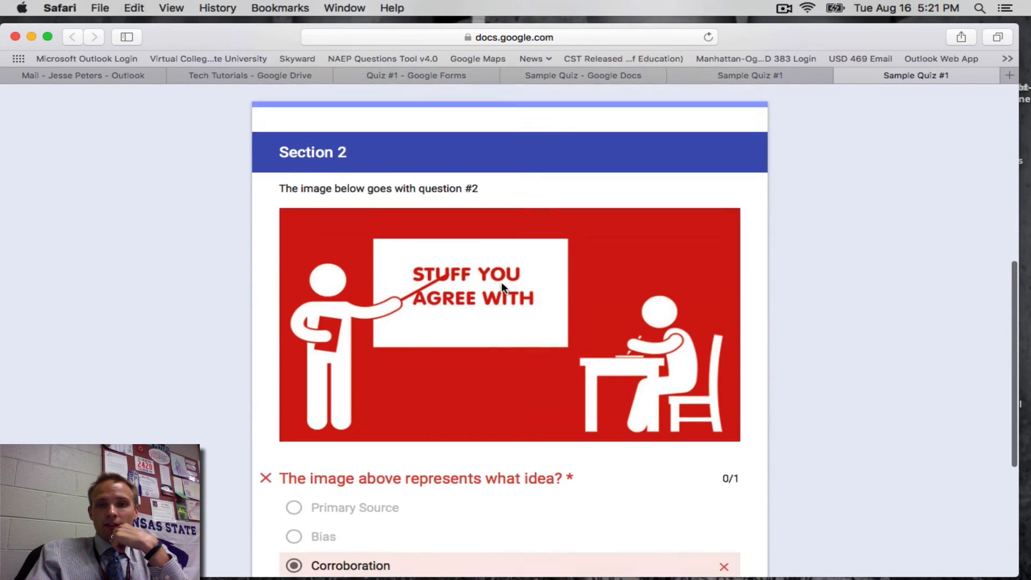
scroll(501, 283, up, 10)
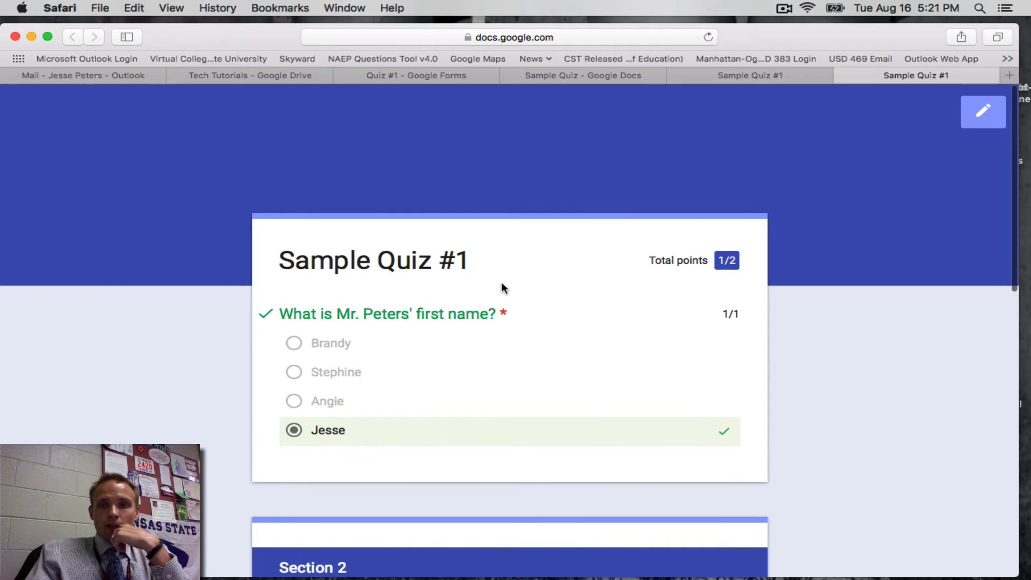
Step: Return to the form editor, dismiss the send dialog, and review the response summary with insights, scores and per-question charts
click(603, 76)
click(413, 75)
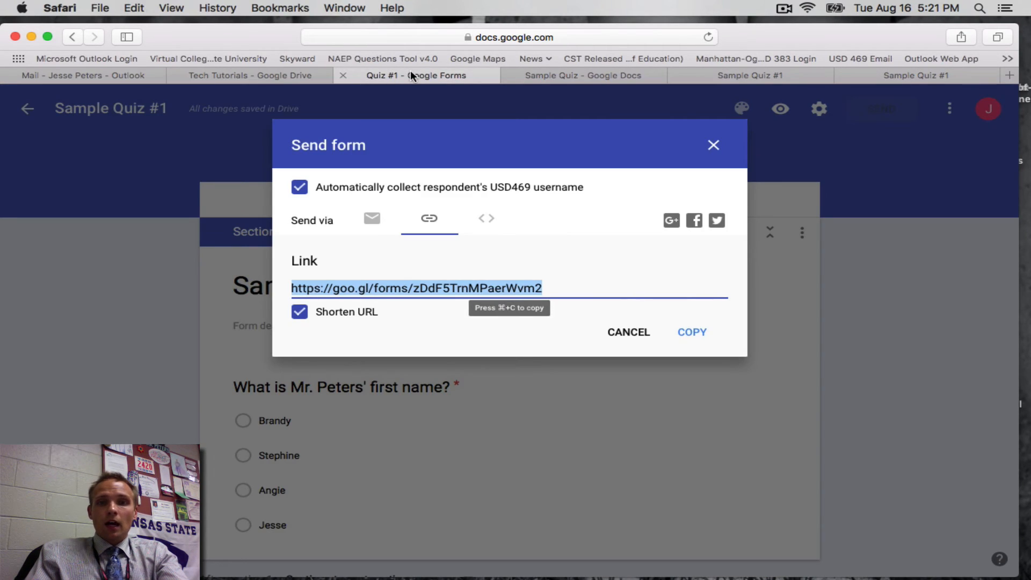
click(713, 147)
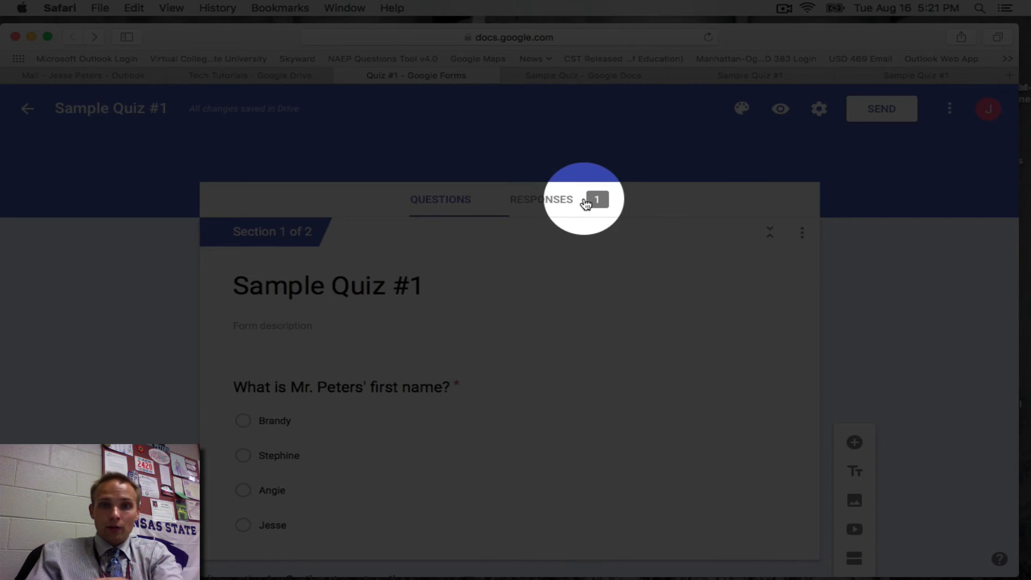
click(585, 203)
scroll(583, 271, down, 3)
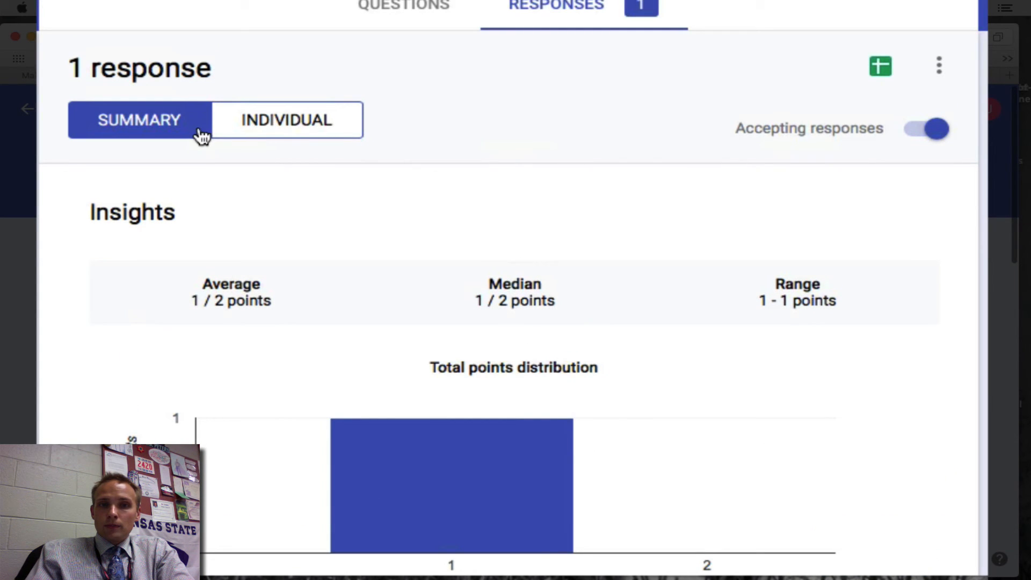
scroll(325, 197, down, 3)
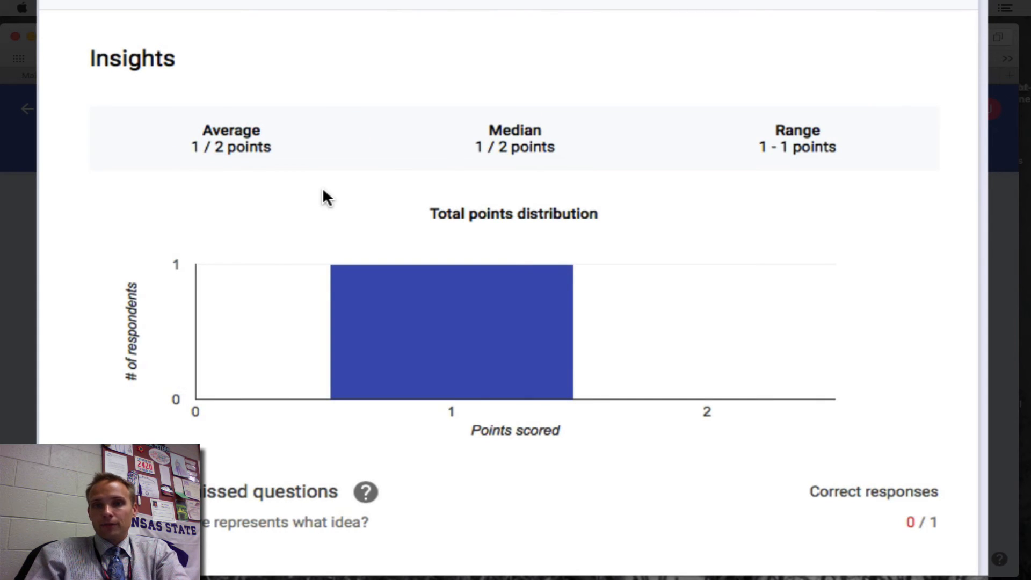
scroll(323, 190, down, 7)
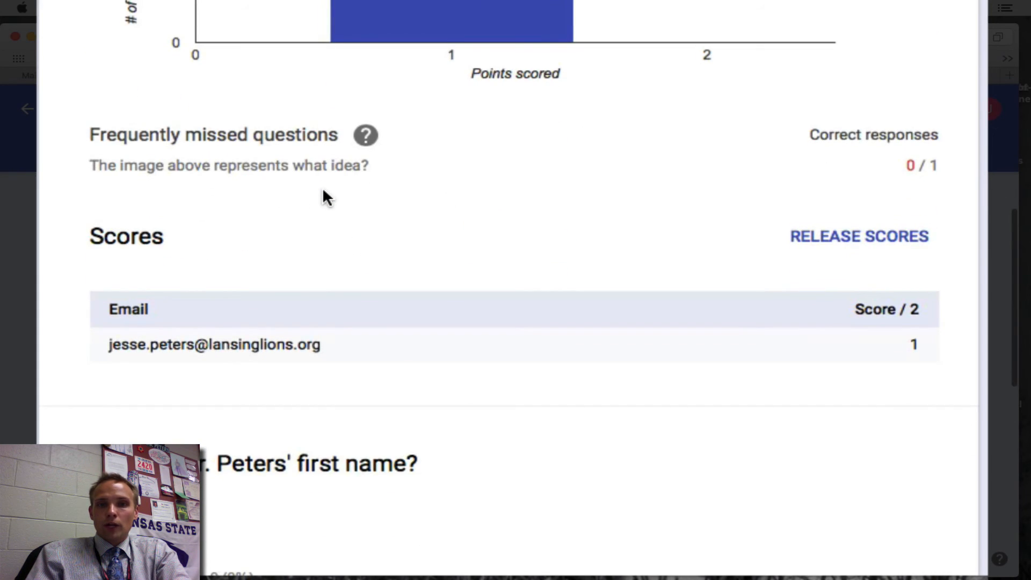
scroll(323, 190, down, 7)
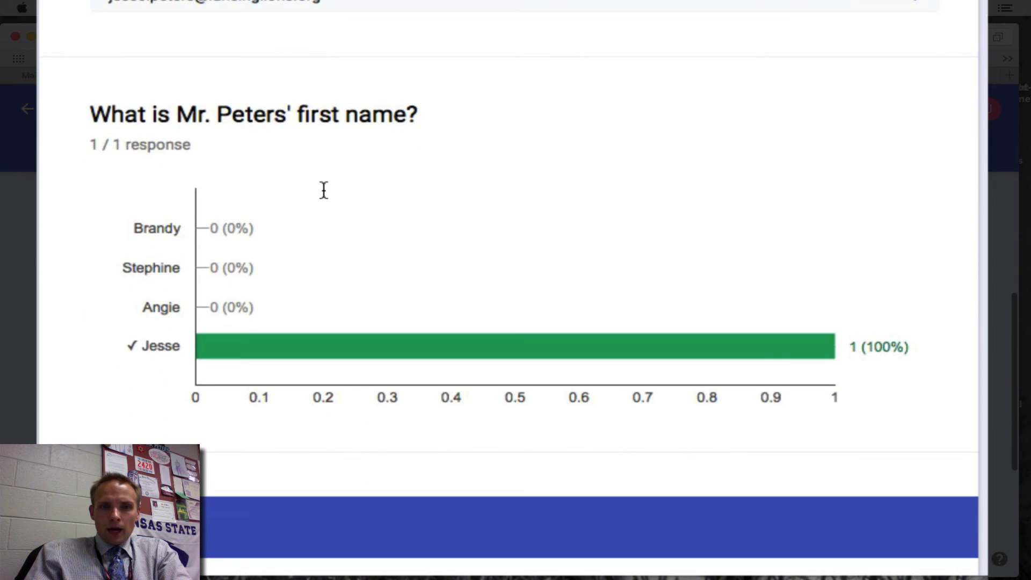
scroll(308, 184, down, 3)
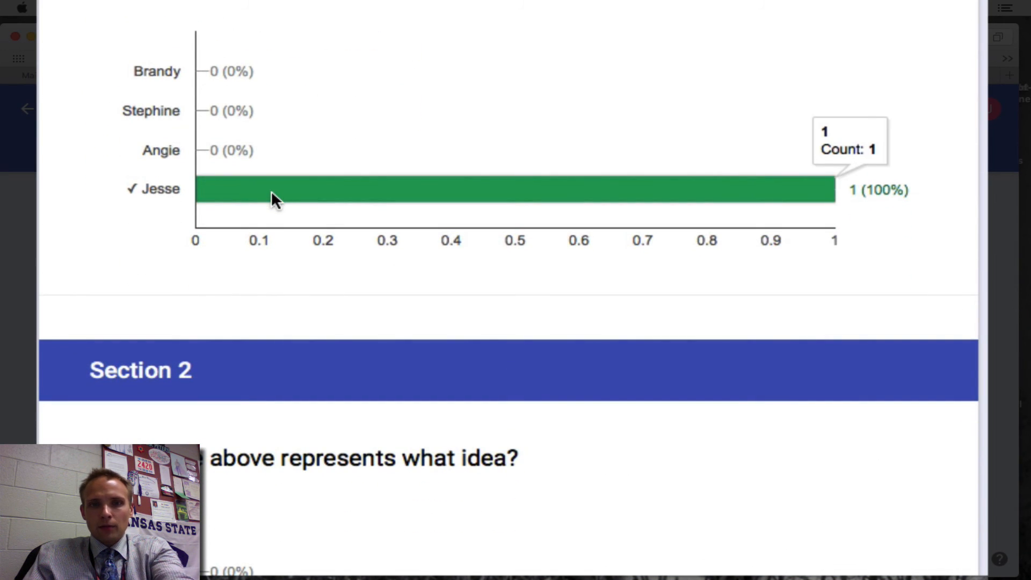
scroll(272, 191, down, 5)
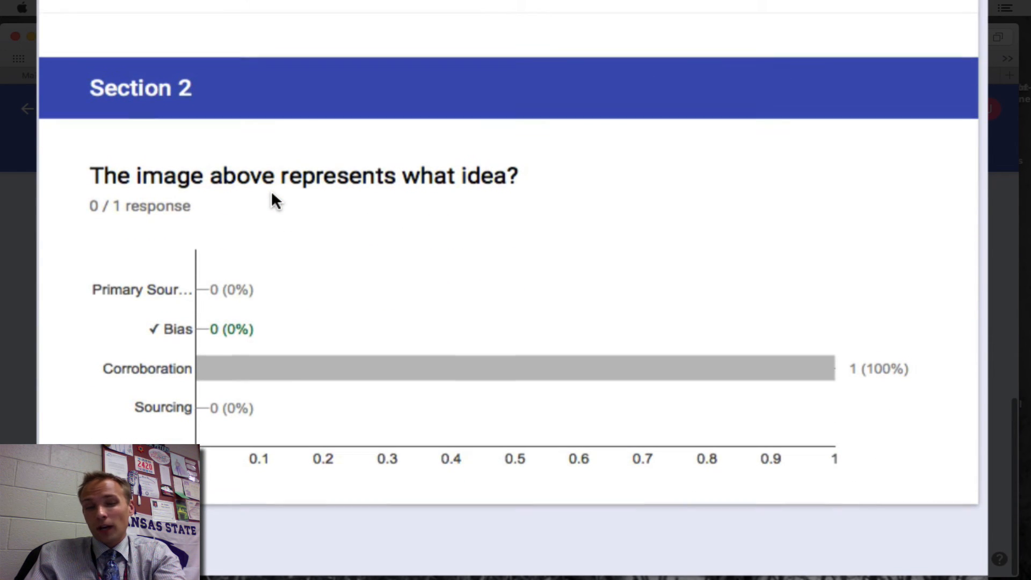
scroll(272, 193, up, 15)
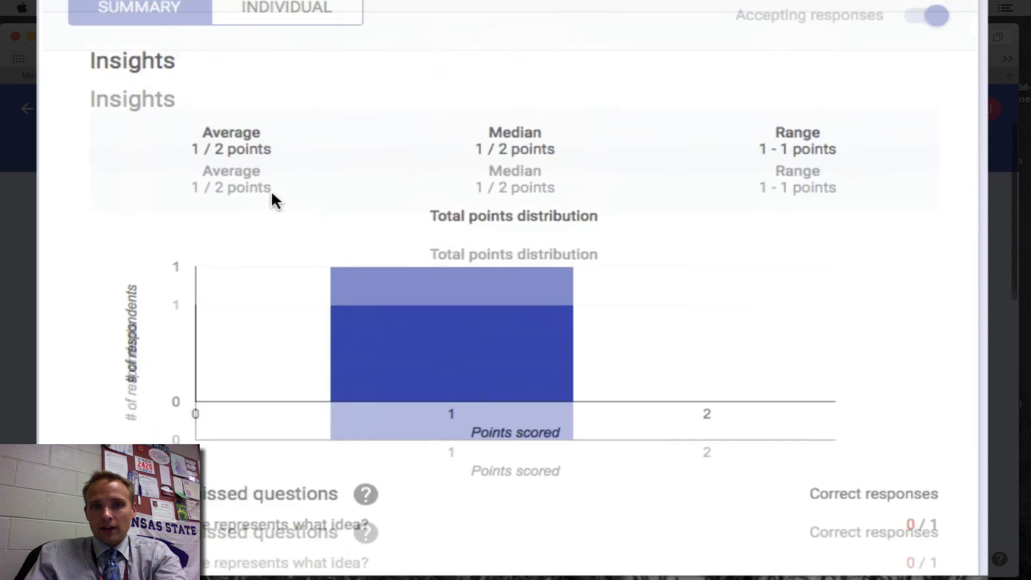
Step: Examine the individual graded response from start to end, and return to the form's questions
click(283, 120)
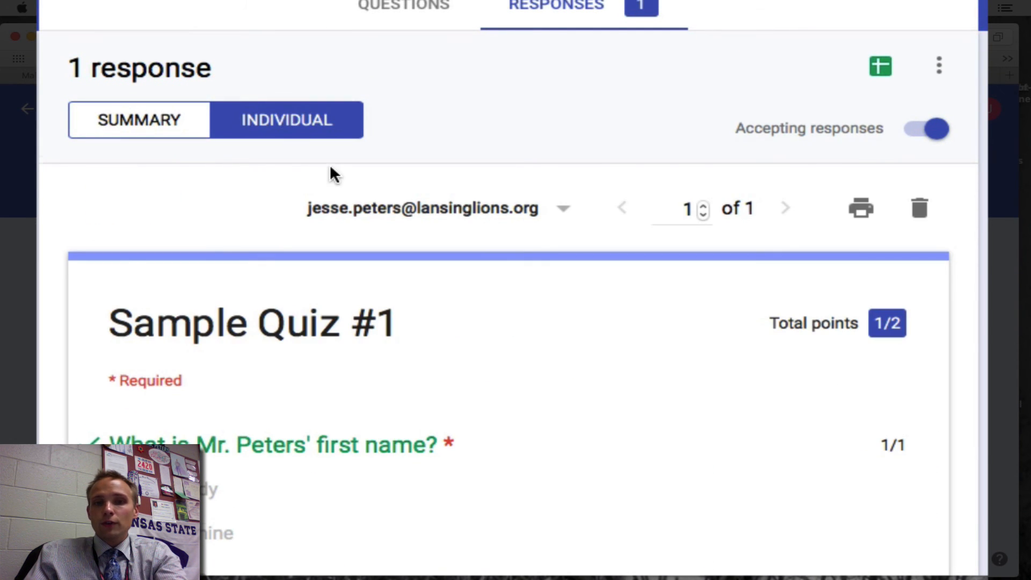
scroll(329, 172, down, 2)
click(563, 121)
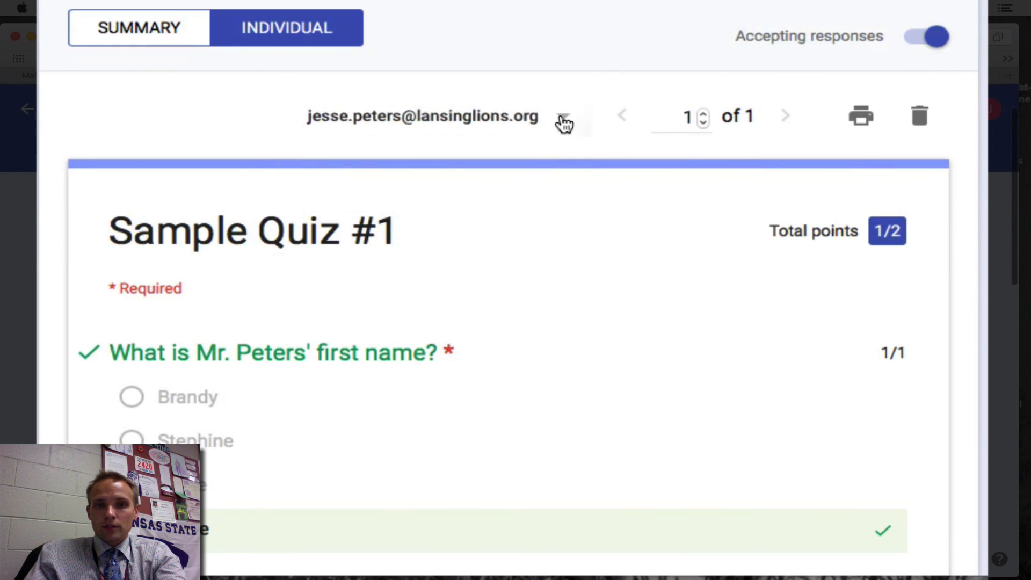
click(632, 62)
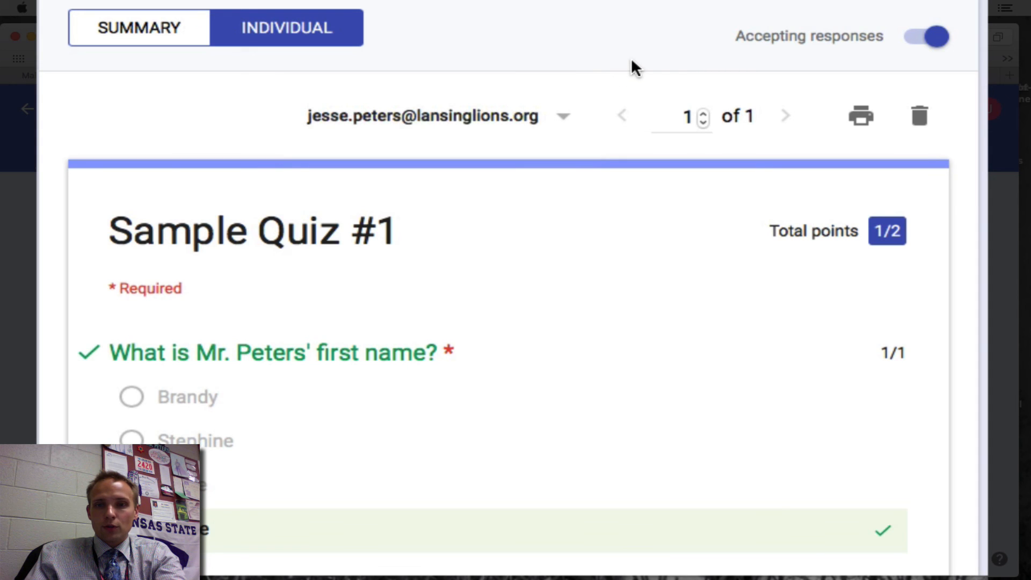
scroll(631, 62, down, 10)
scroll(632, 60, down, 10)
scroll(632, 60, up, 20)
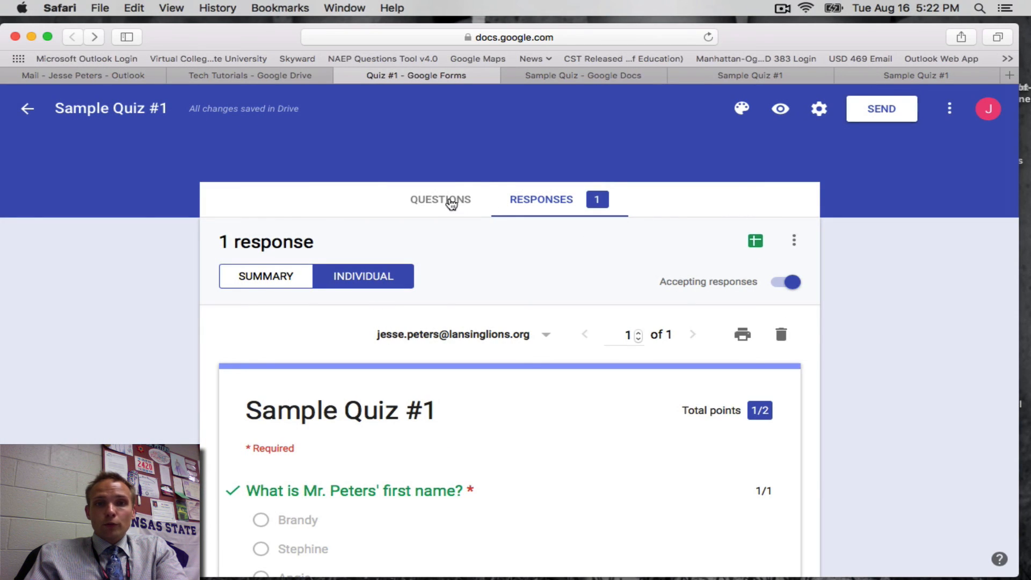
click(422, 5)
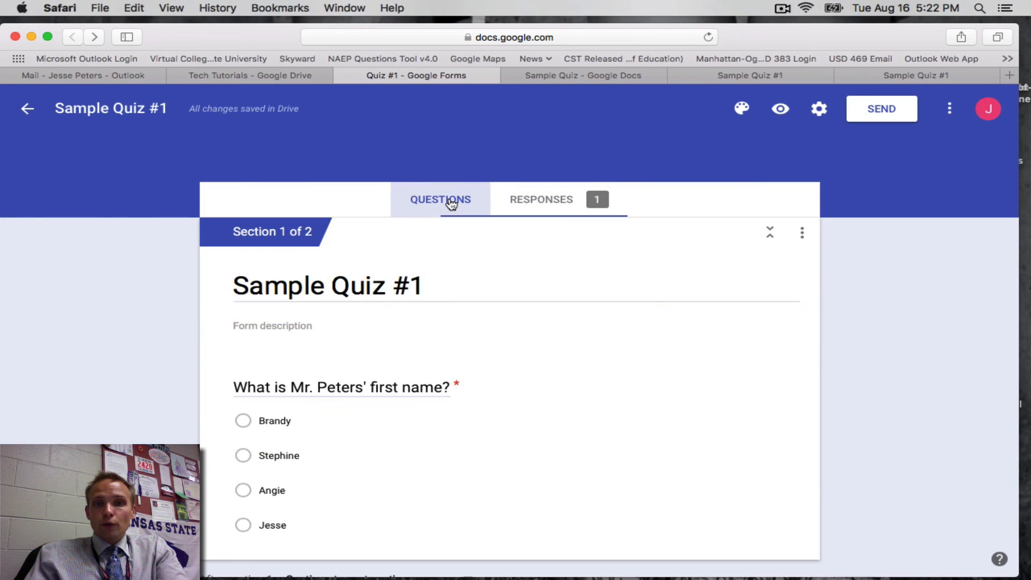
scroll(462, 271, down, 2)
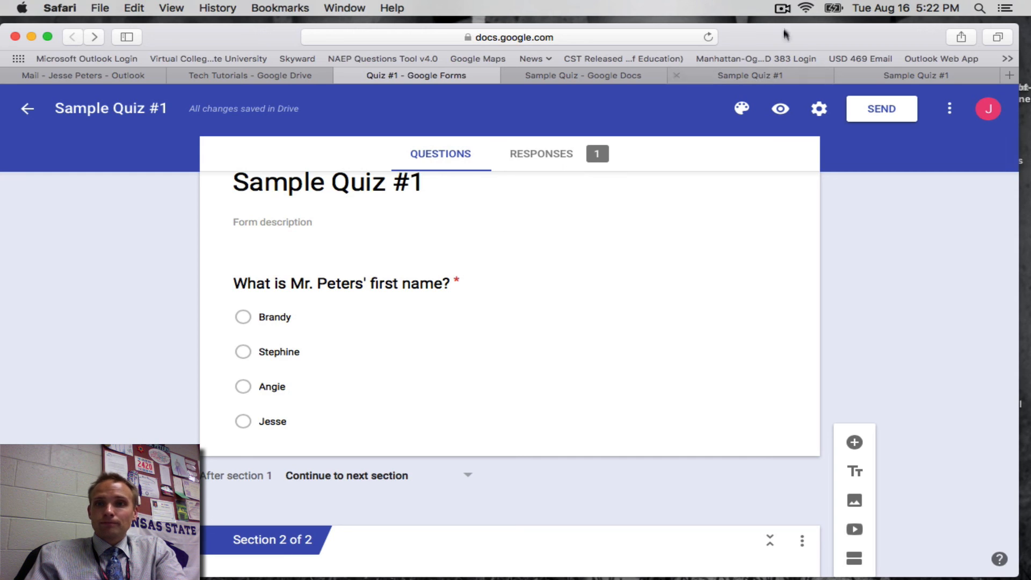
click(787, 9)
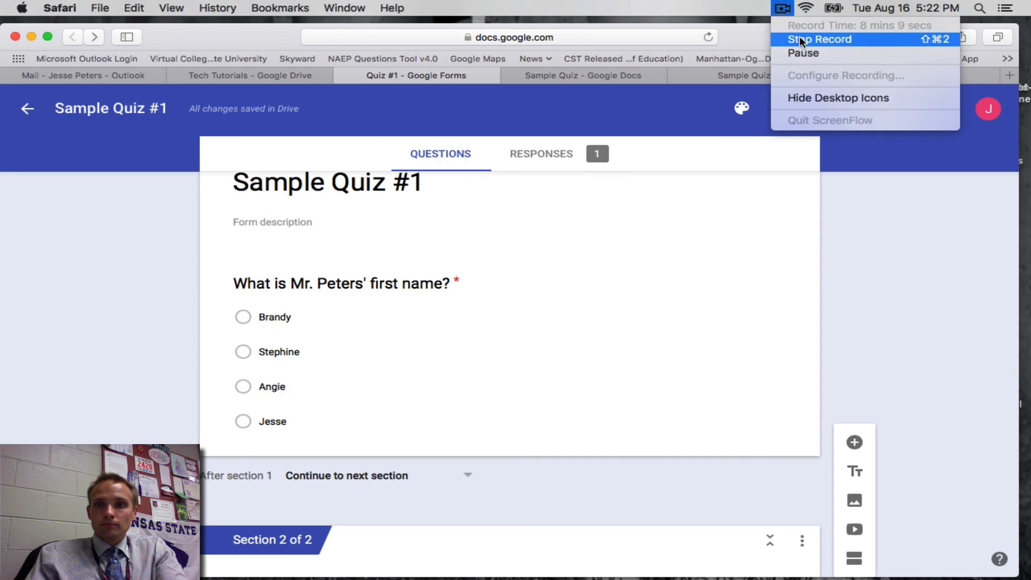